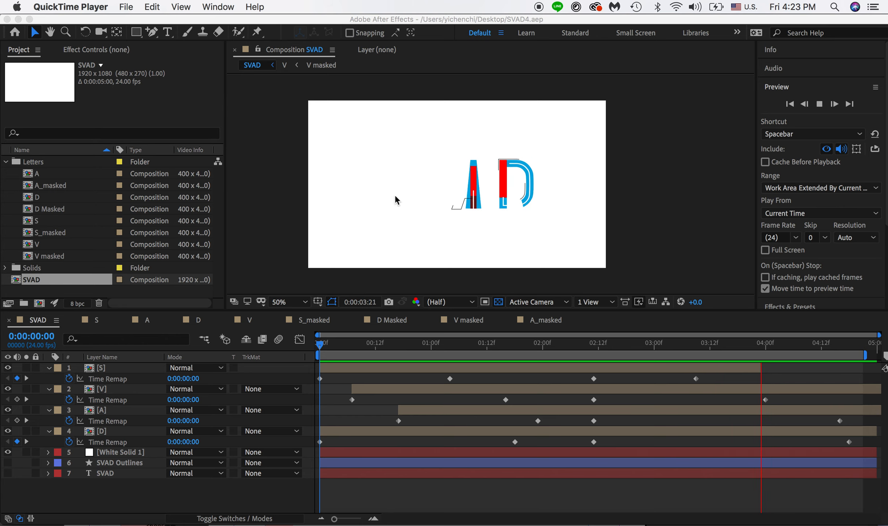
# Step: Switch to After Effects and open the SVAD3.aep project from the Desktop
pyautogui.click(126, 8)
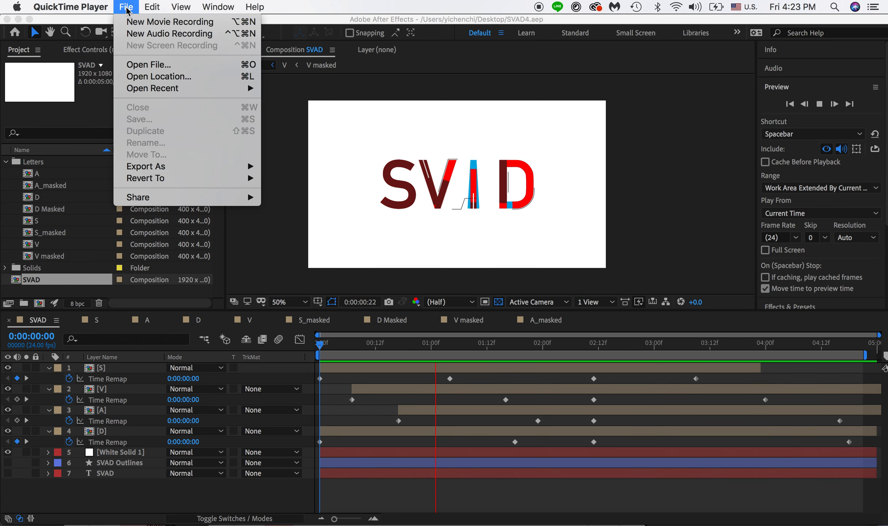
pyautogui.click(127, 9)
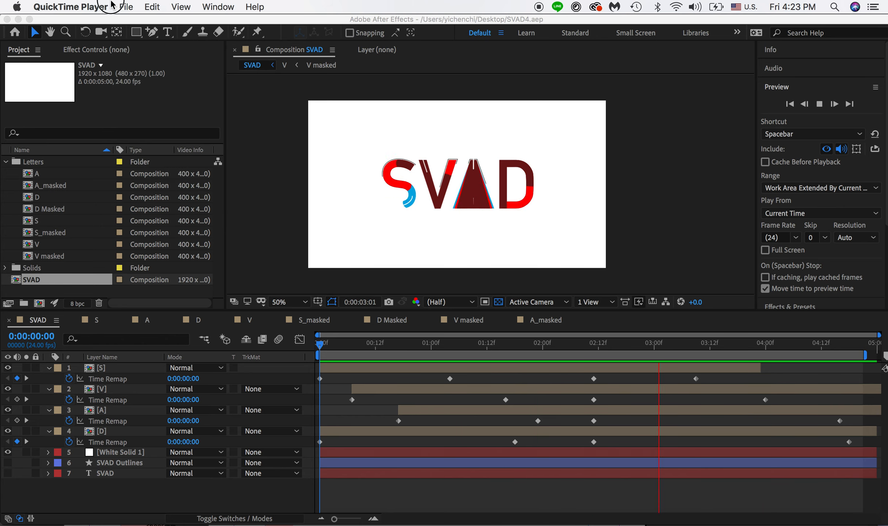
pyautogui.click(119, 6)
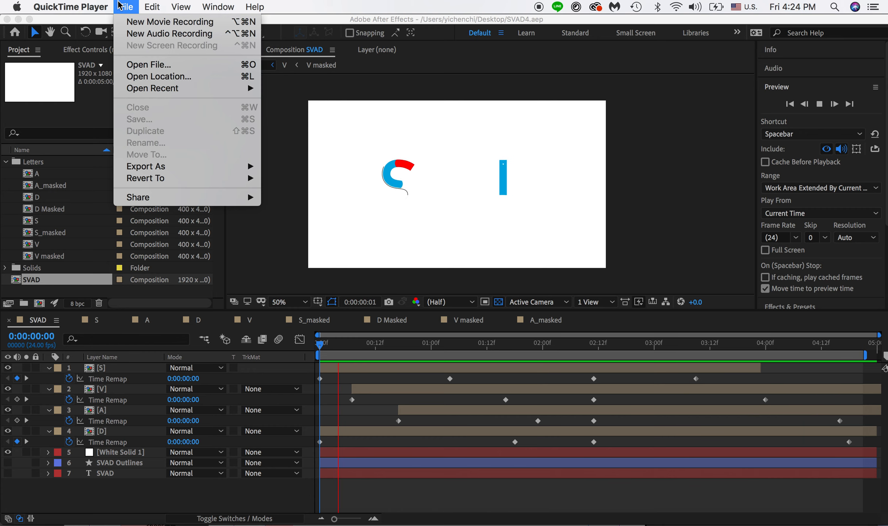
pyautogui.click(93, 21)
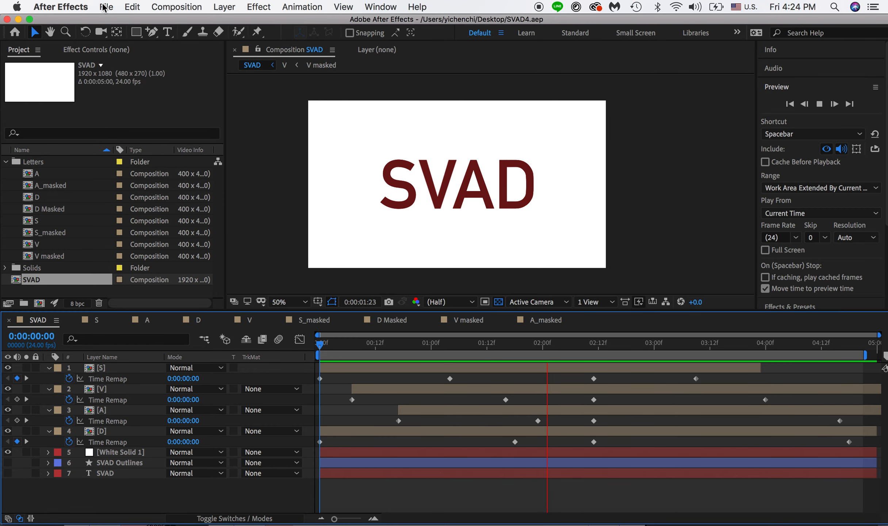
pyautogui.click(106, 7)
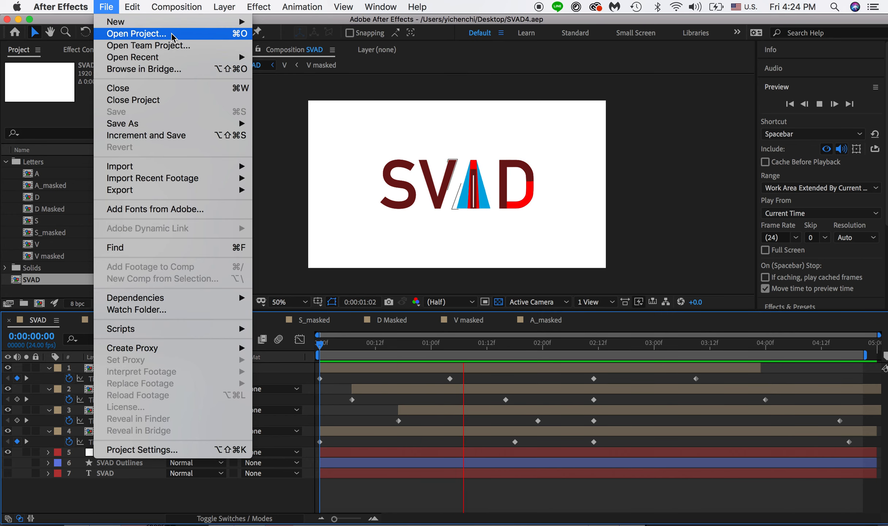
pyautogui.click(171, 34)
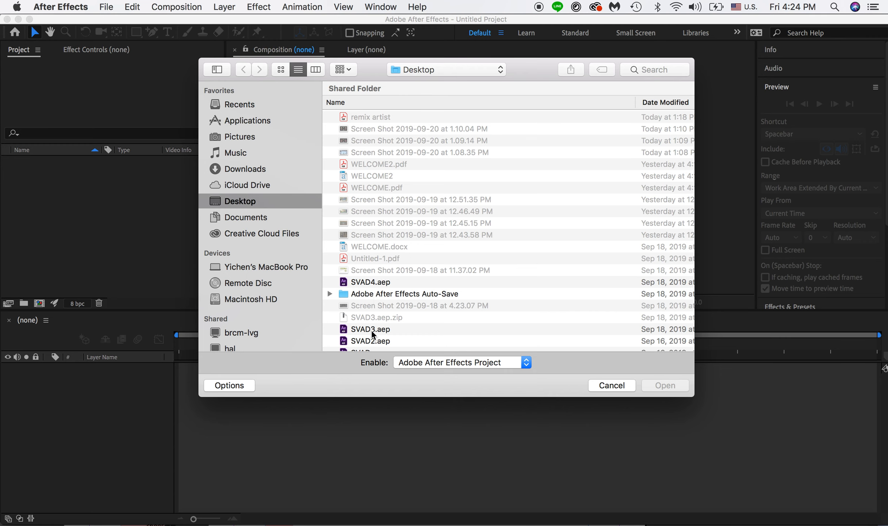
pyautogui.doubleClick(371, 330)
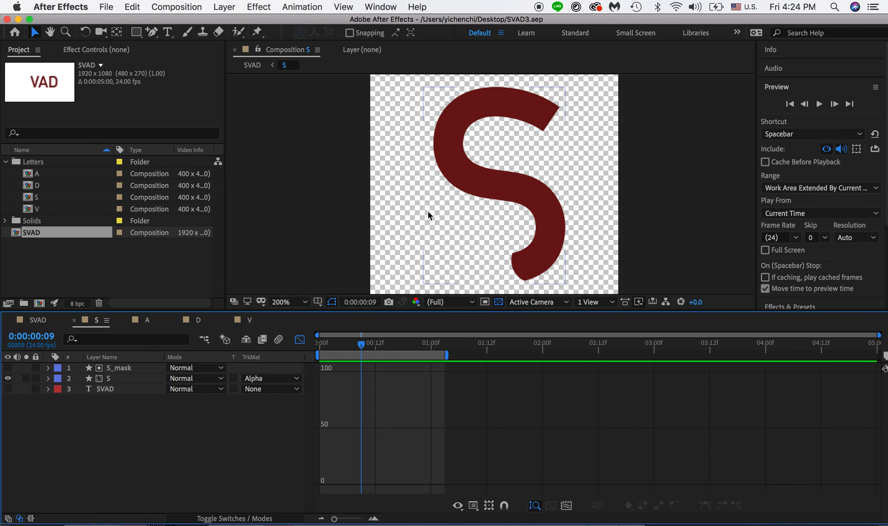
# Step: Preview the S composition from its first frame and examine the speed curve of the S_mask layer's End keyframes
pyautogui.moveTo(362, 344); pyautogui.dragTo(308, 344)
pyautogui.press('space')
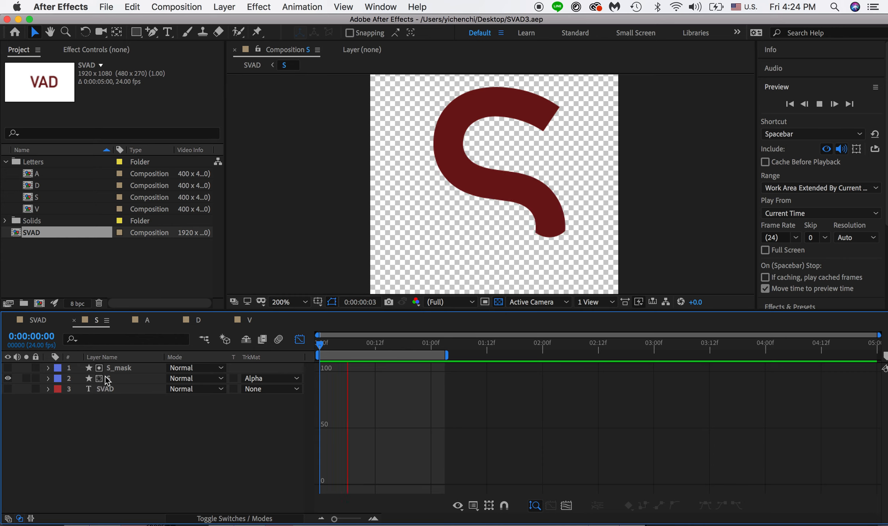
pyautogui.click(116, 368)
pyautogui.press('u')
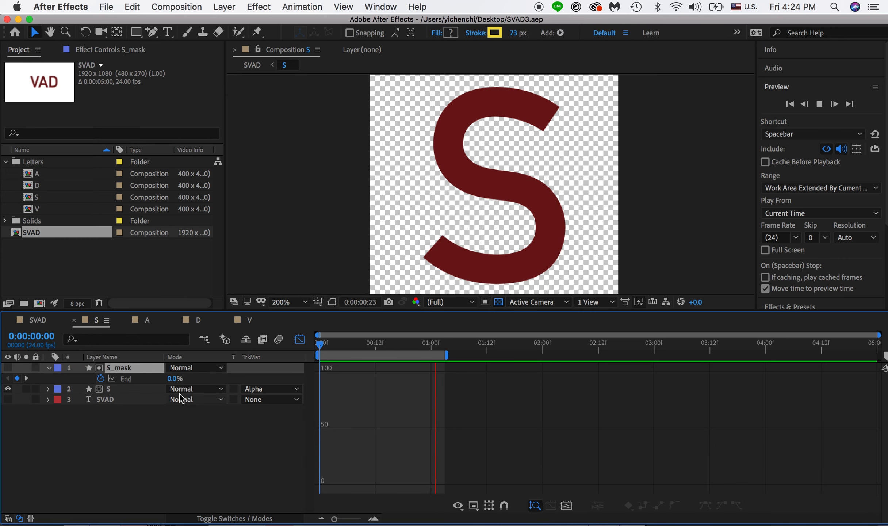
pyautogui.click(126, 379)
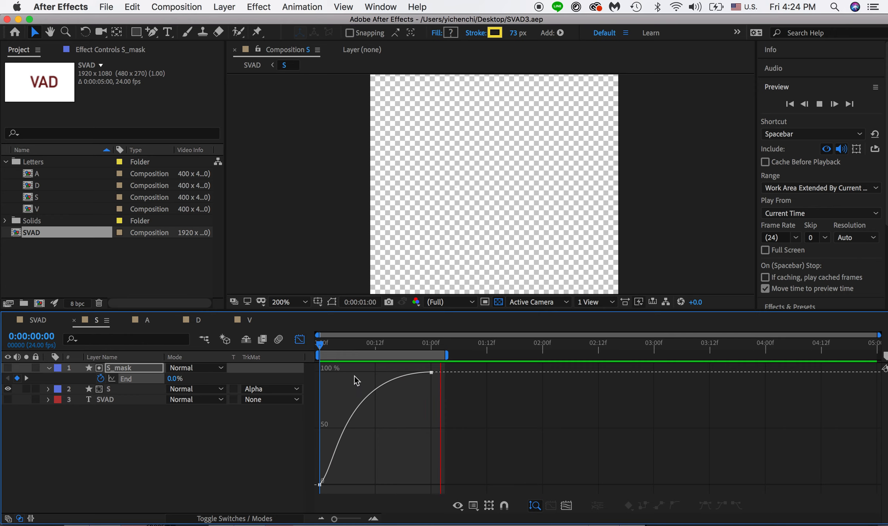
pyautogui.moveTo(377, 346)
pyautogui.mouseDown()
pyautogui.moveTo(353, 347)
pyautogui.moveTo(370, 347)
pyautogui.mouseUp()
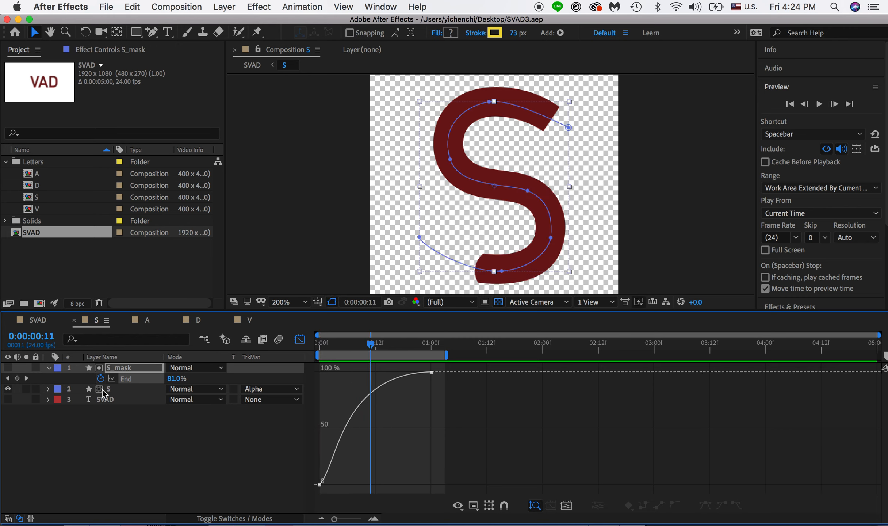
pyautogui.click(49, 368)
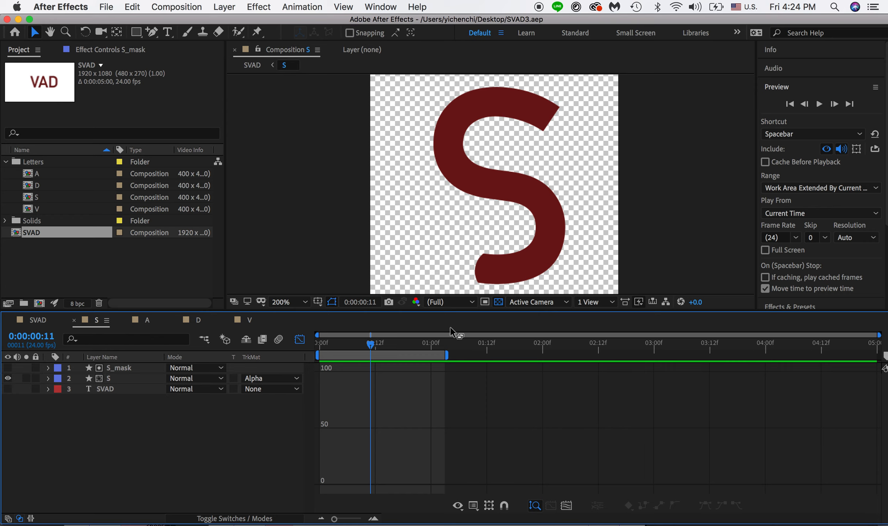
# Step: Switch the timeline from the graph editor to layer bars and delete the SVAD text layer from the S composition
pyautogui.click(121, 389)
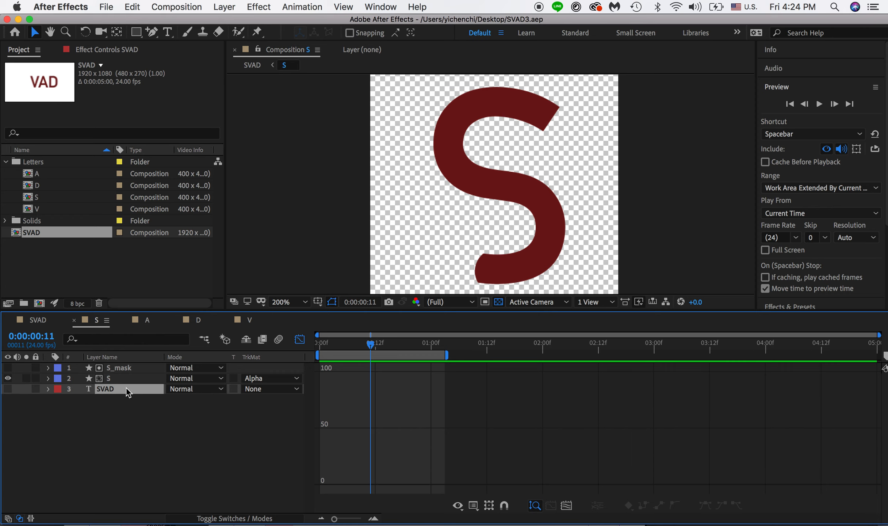
pyautogui.click(300, 340)
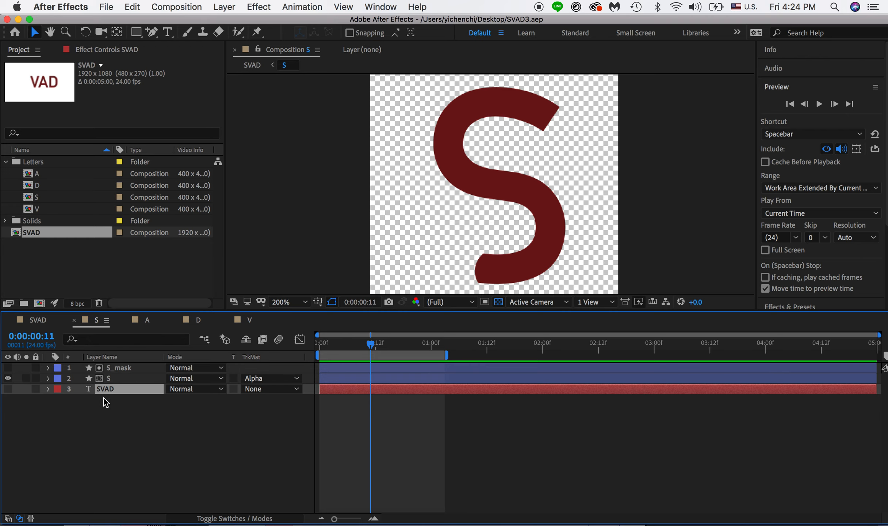
pyautogui.press('Delete')
# Step: Pre-compose the S_mask and S layers together into a new composition named S_masked
pyautogui.click(119, 380)
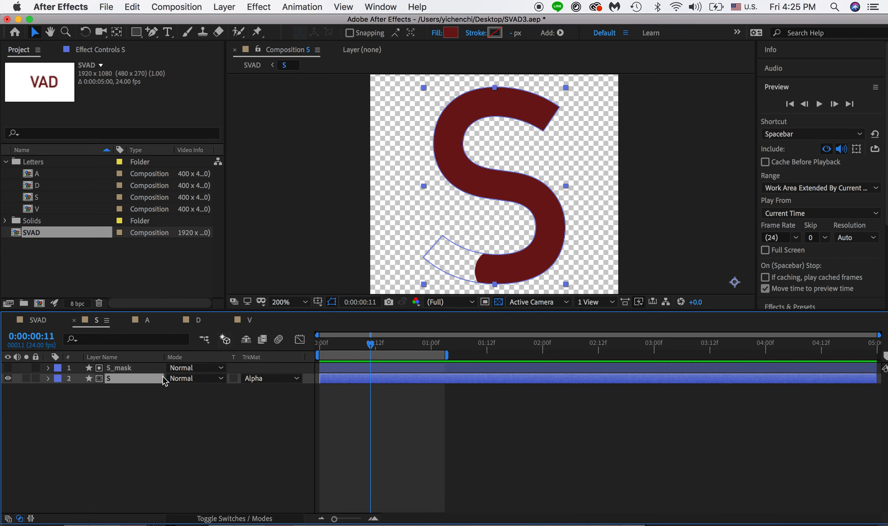
pyautogui.click(353, 367)
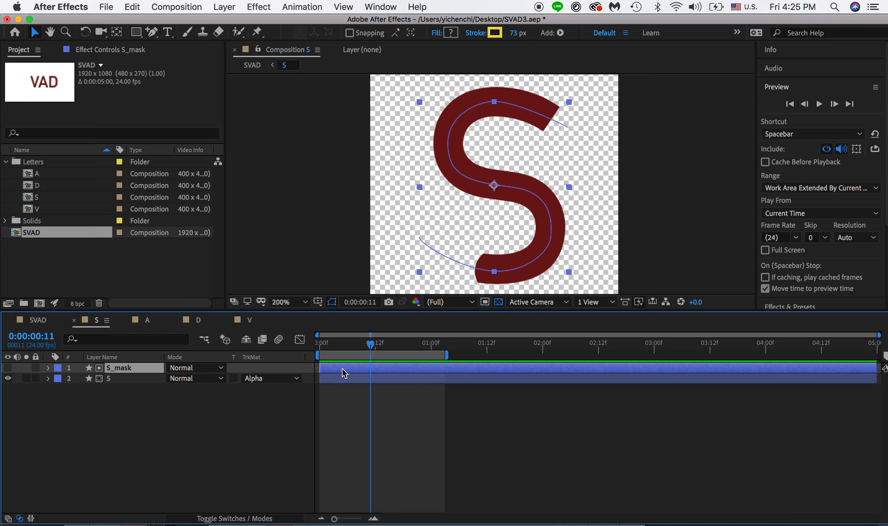
pyautogui.click(346, 380)
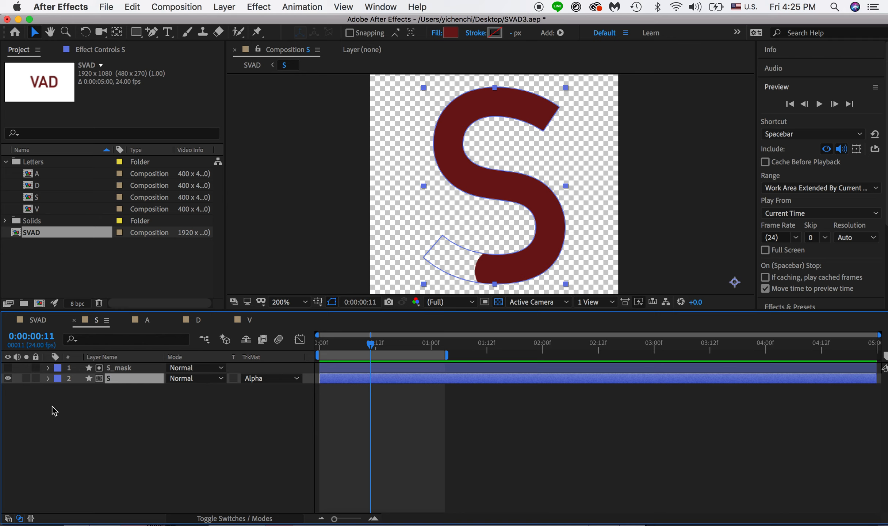
pyautogui.keyDown('shift'); pyautogui.click(125, 367); pyautogui.keyUp('shift')
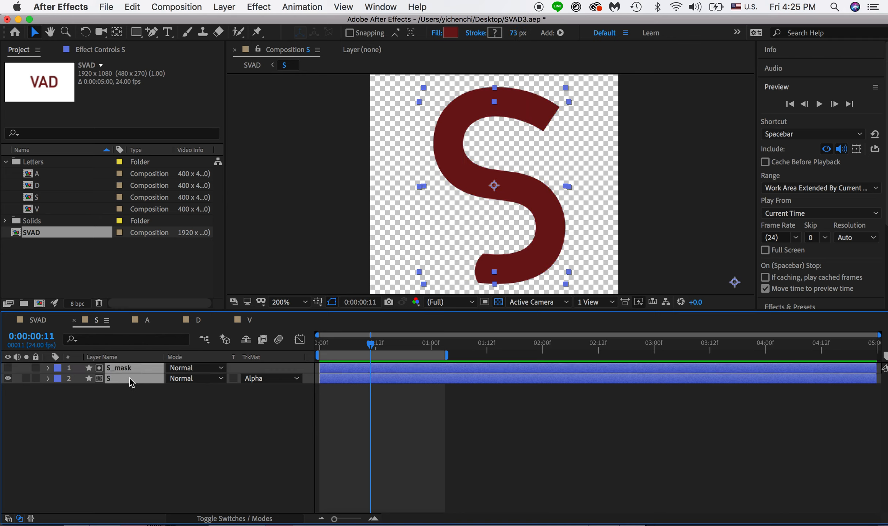
pyautogui.rightClick(129, 378)
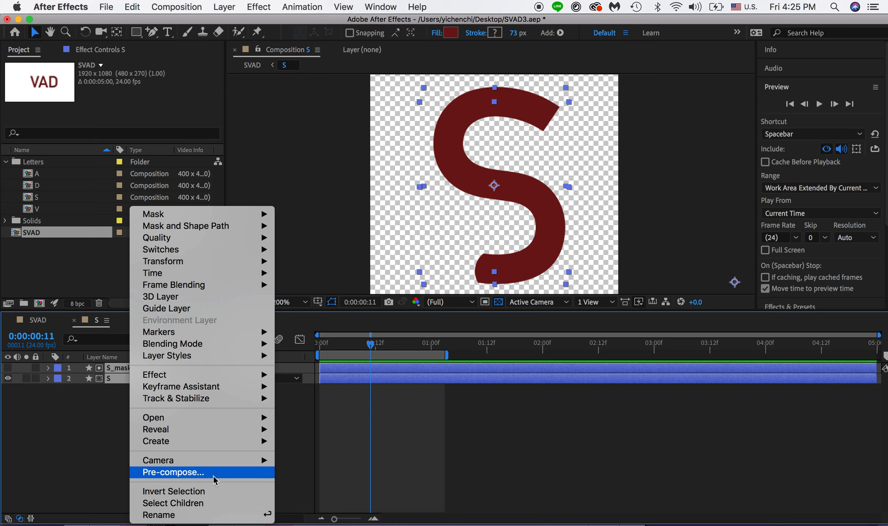
pyautogui.click(234, 474)
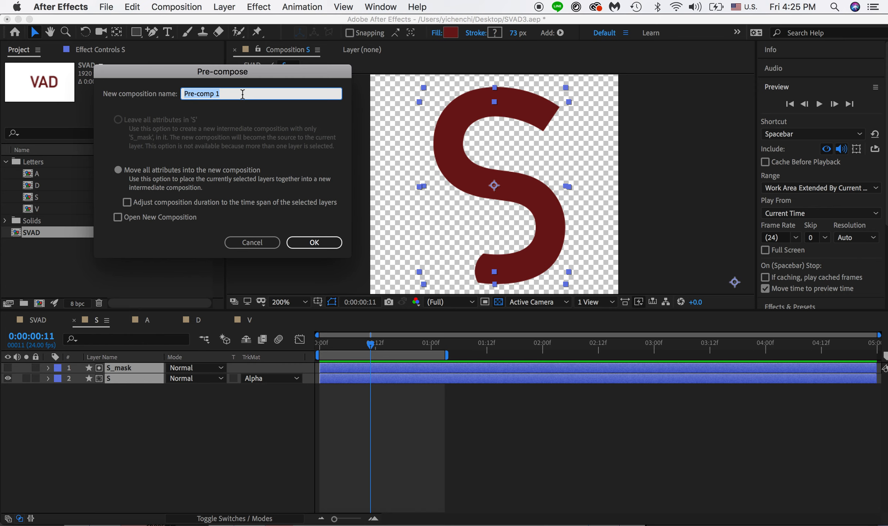
pyautogui.write('S_masked')
pyautogui.click(322, 245)
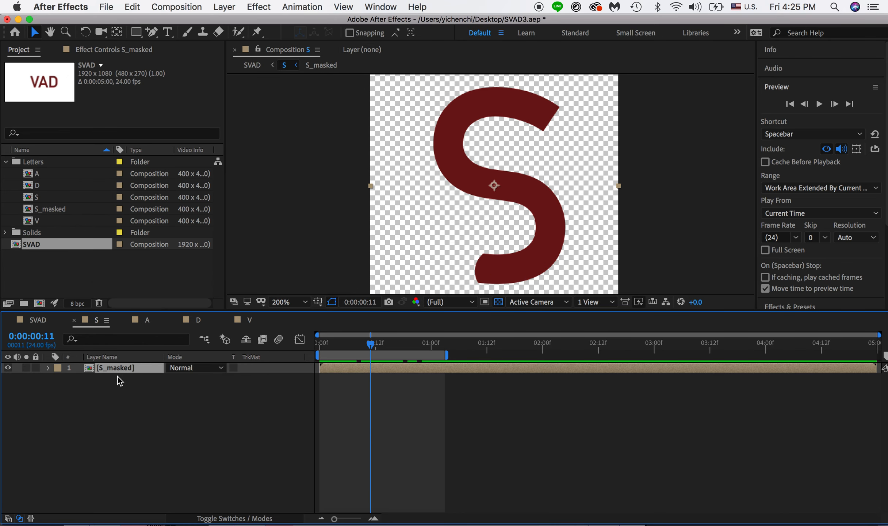
# Step: Examine the nested S_masked composition and its layers, ending back in the S composition
pyautogui.moveTo(351, 345); pyautogui.dragTo(381, 353)
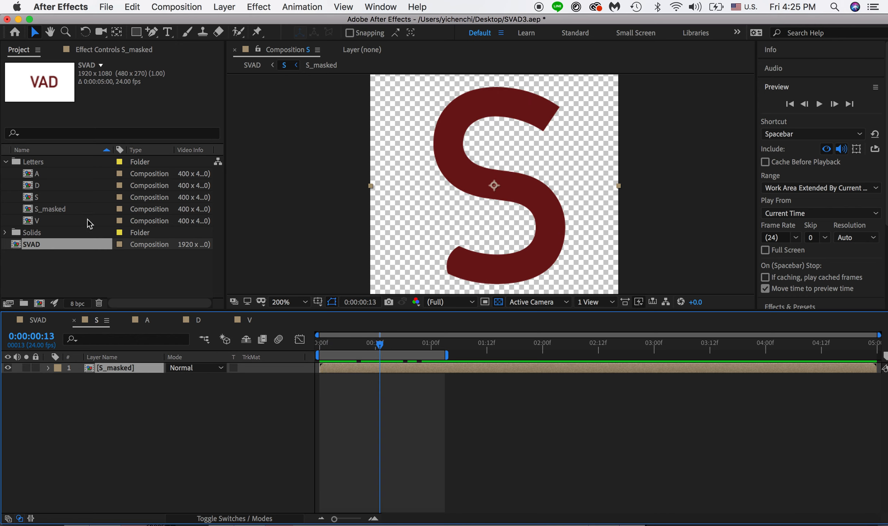
pyautogui.click(58, 210)
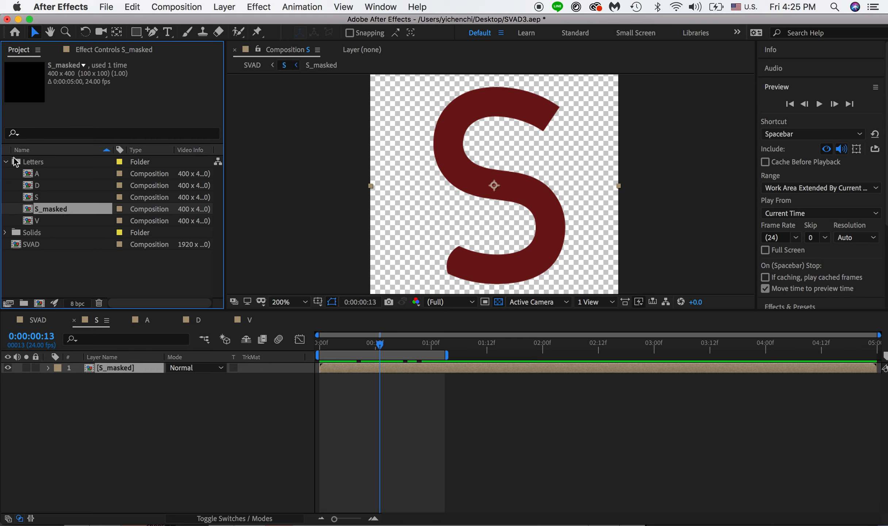
pyautogui.doubleClick(129, 369)
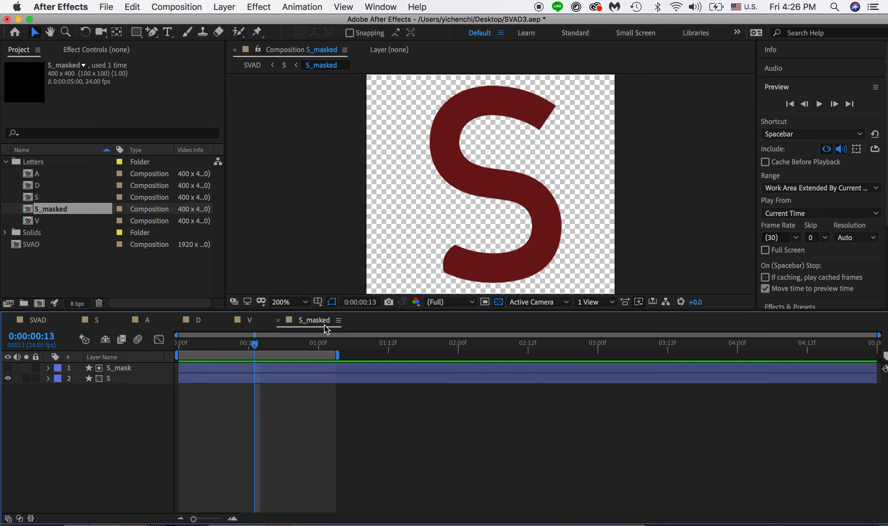
pyautogui.click(96, 321)
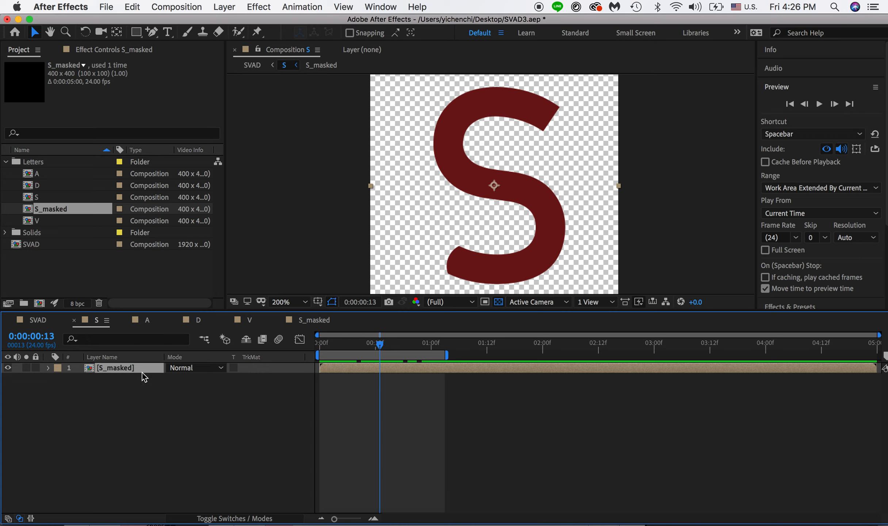
pyautogui.click(363, 373)
pyautogui.doubleClick(128, 368)
pyautogui.click(128, 377)
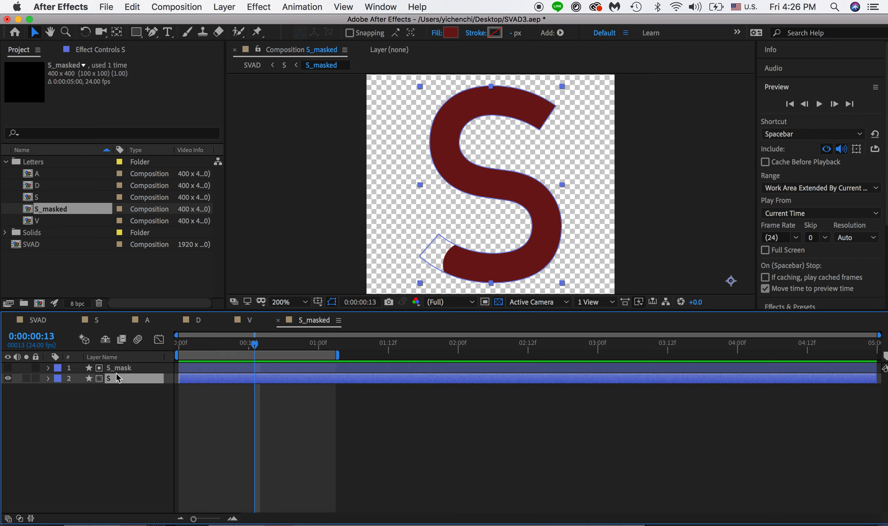
pyautogui.click(104, 321)
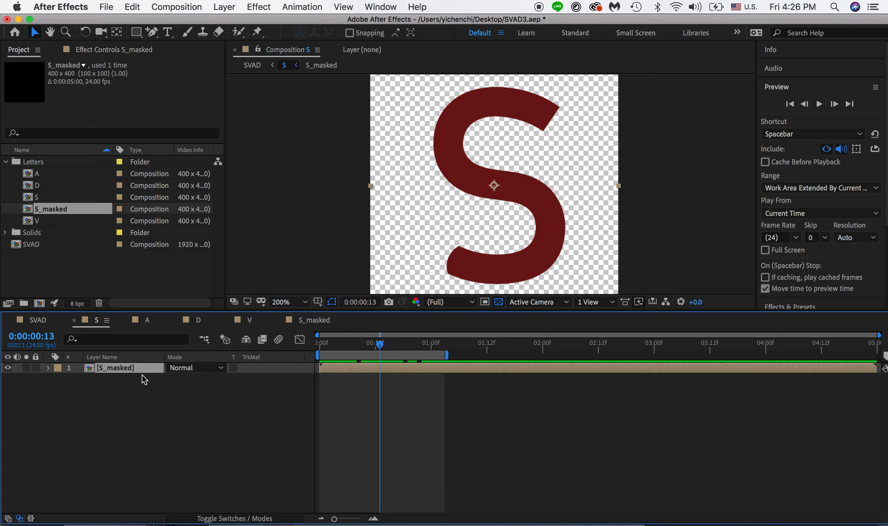
# Step: Duplicate the S_masked layer twice in the S composition to make three stacked copies
pyautogui.press('super+d')
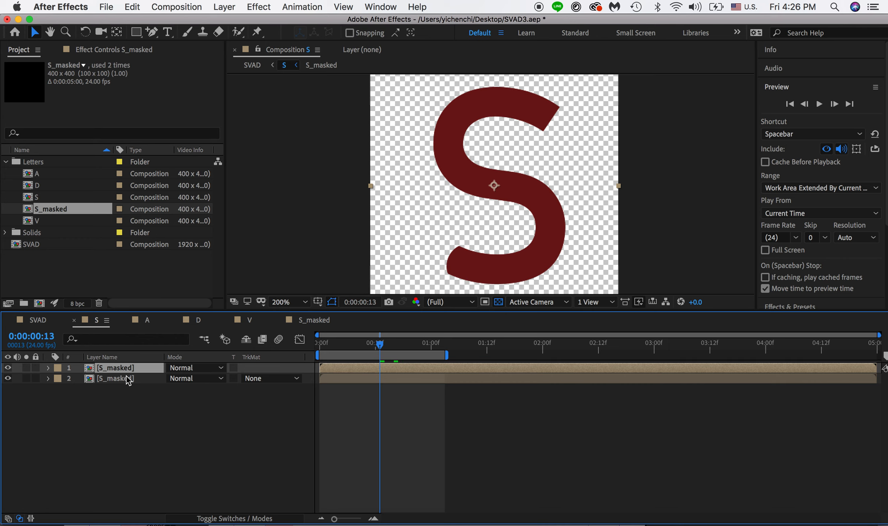
pyautogui.press('super+d')
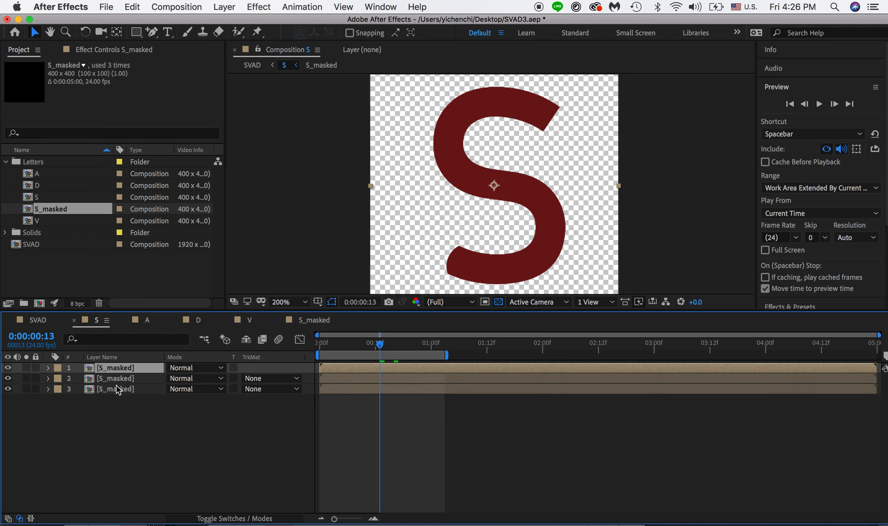
pyautogui.click(124, 389)
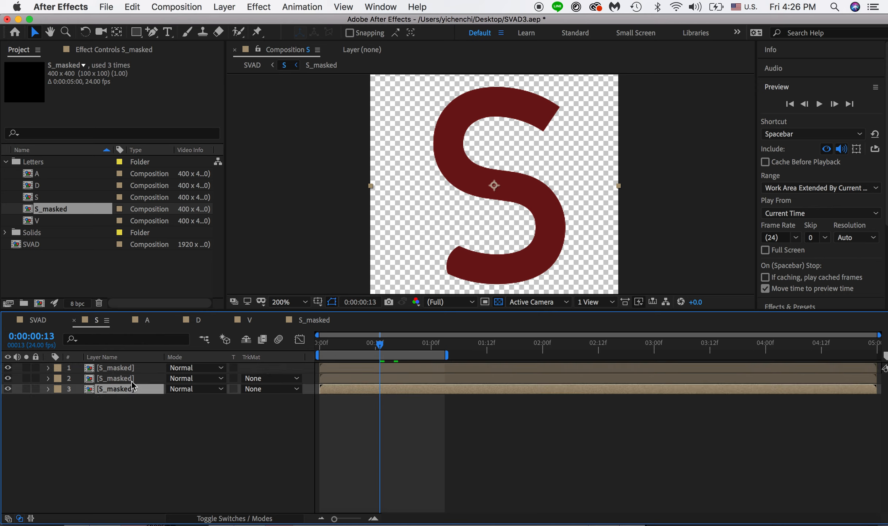
# Step: Search the effects for "fill" and apply the Fill effect to the topmost S_masked layer
pyautogui.click(134, 370)
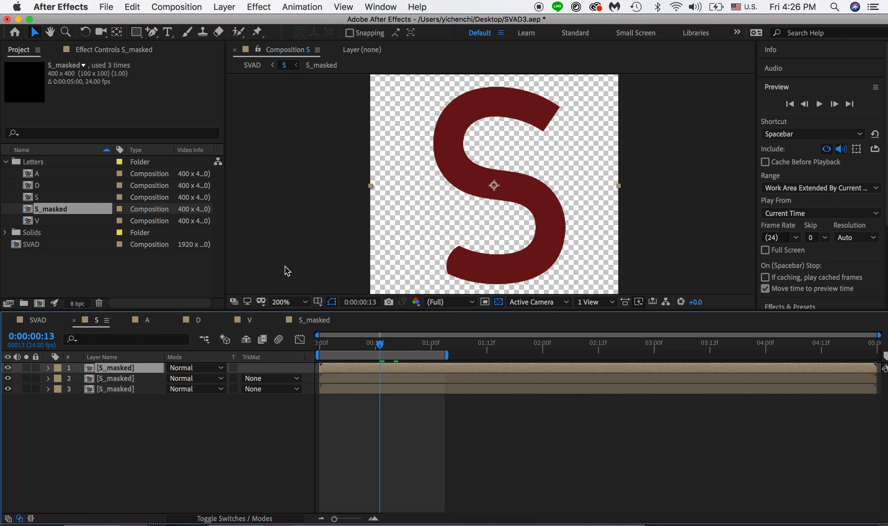
pyautogui.click(777, 88)
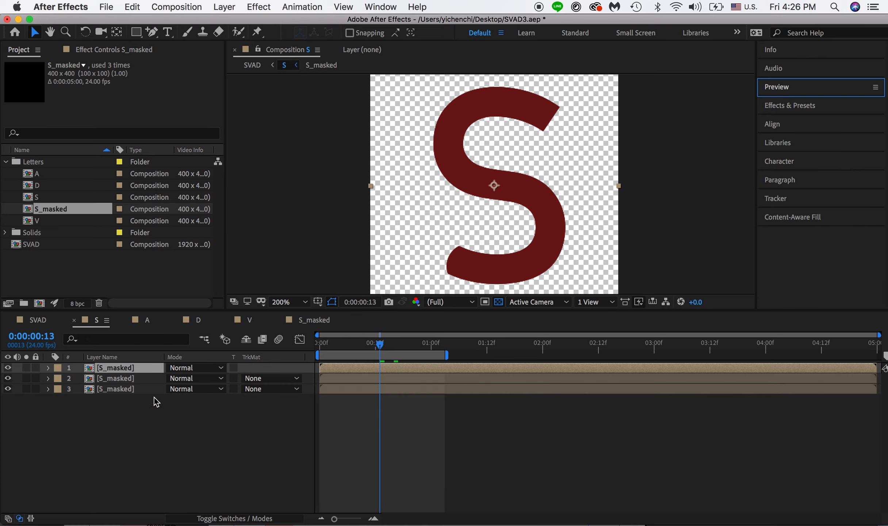
pyautogui.click(785, 106)
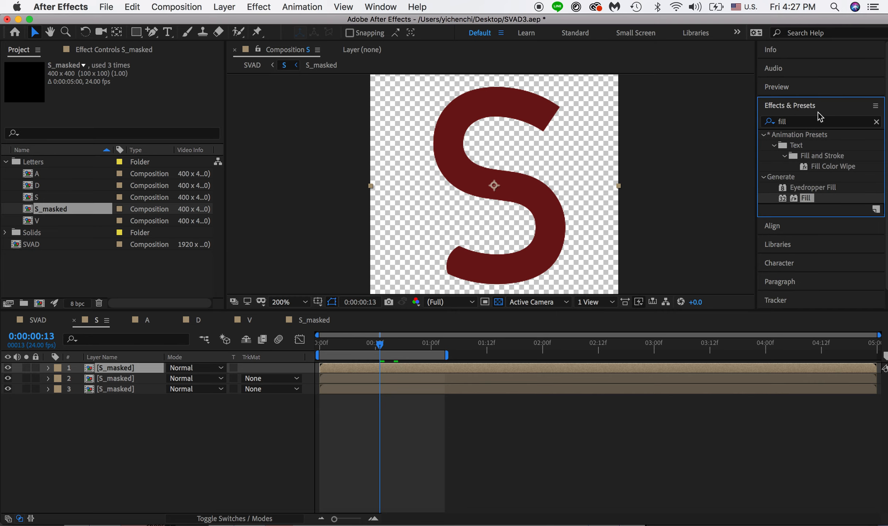
pyautogui.click(380, 6)
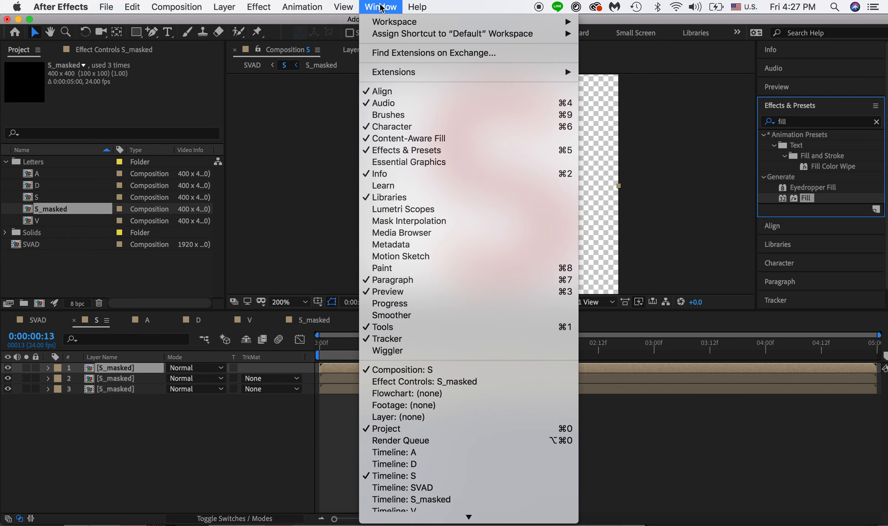
pyautogui.click(393, 155)
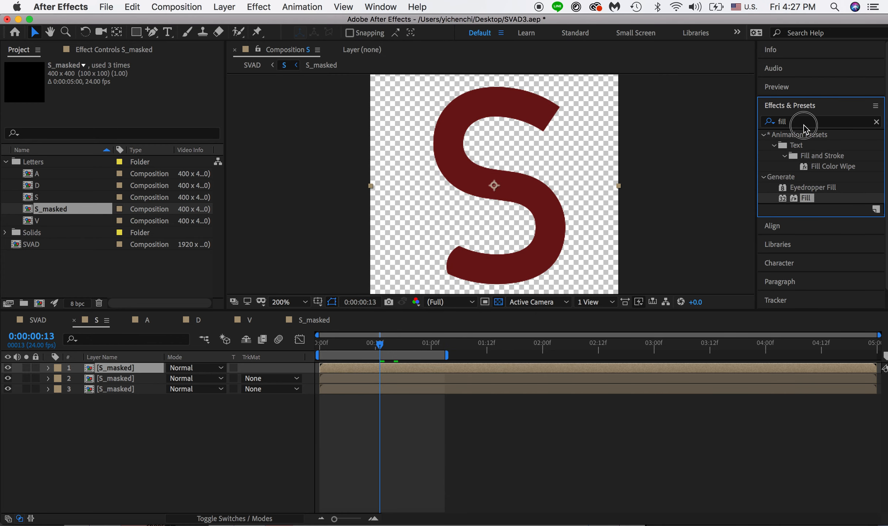
pyautogui.click(792, 122)
pyautogui.doubleClick(789, 122)
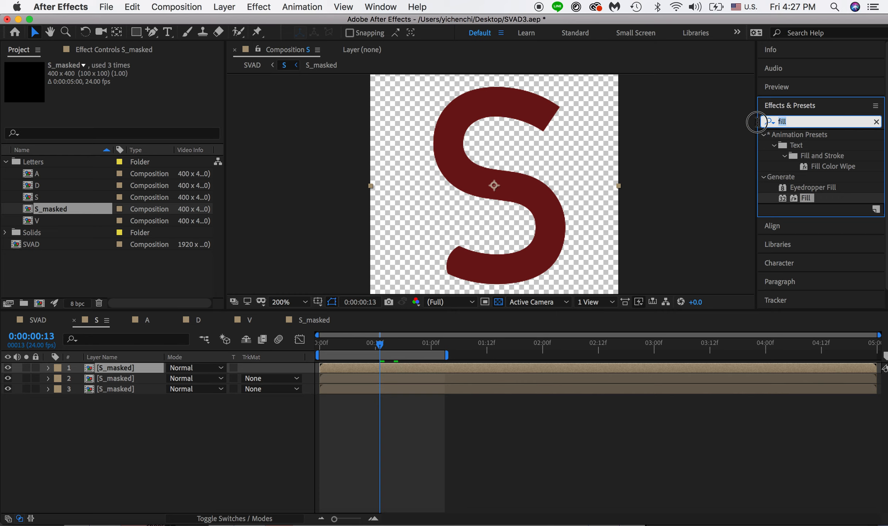
pyautogui.write('f')
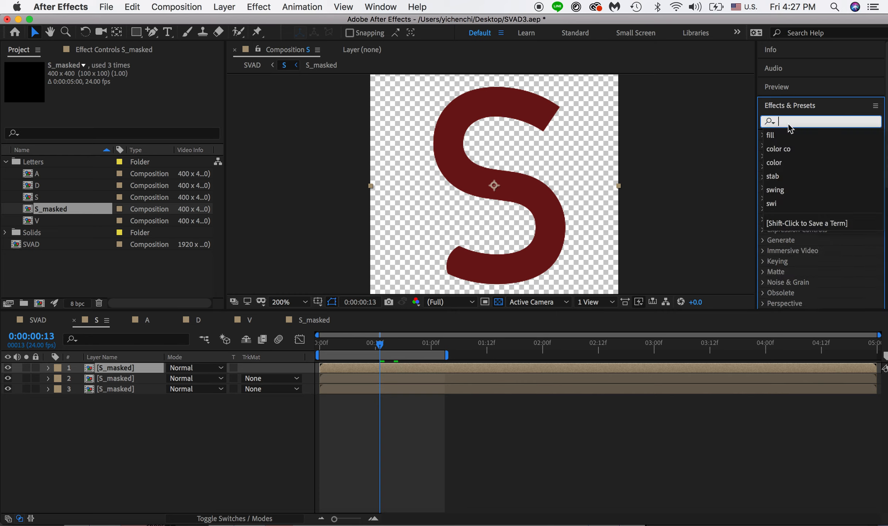
pyautogui.write('ill')
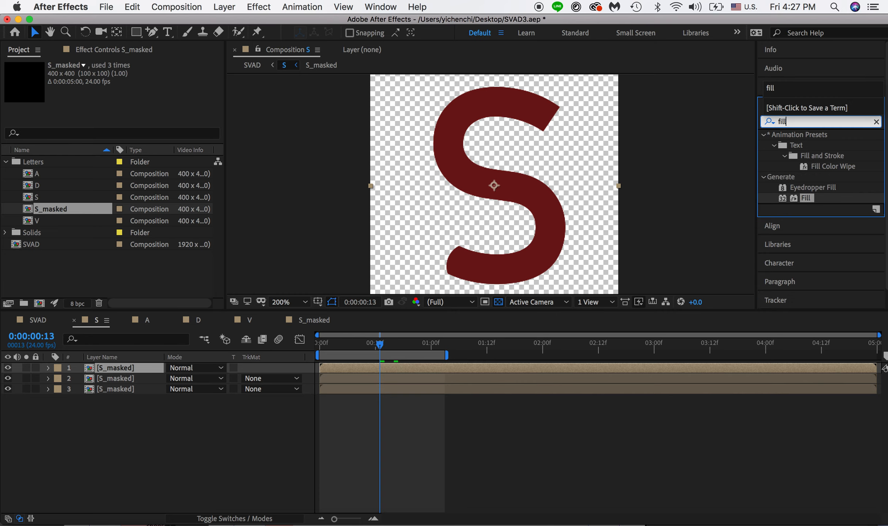
pyautogui.click(799, 197)
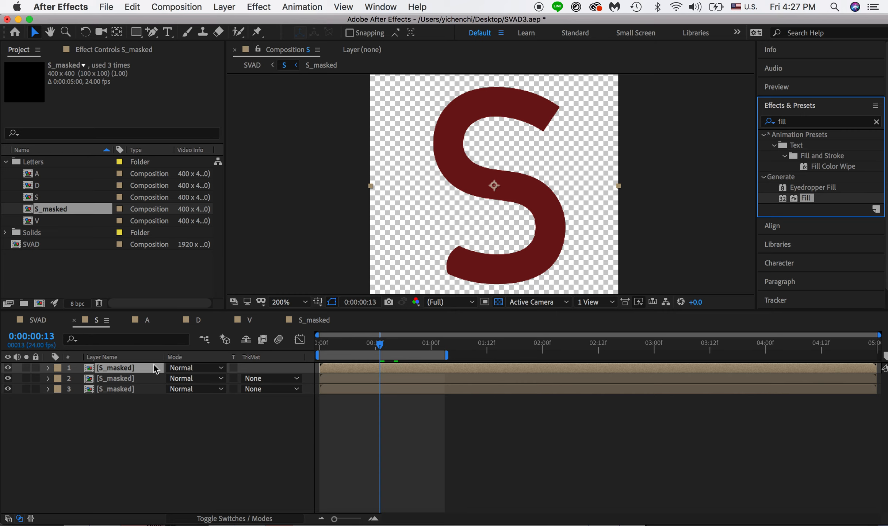
pyautogui.moveTo(814, 198); pyautogui.dragTo(525, 245)
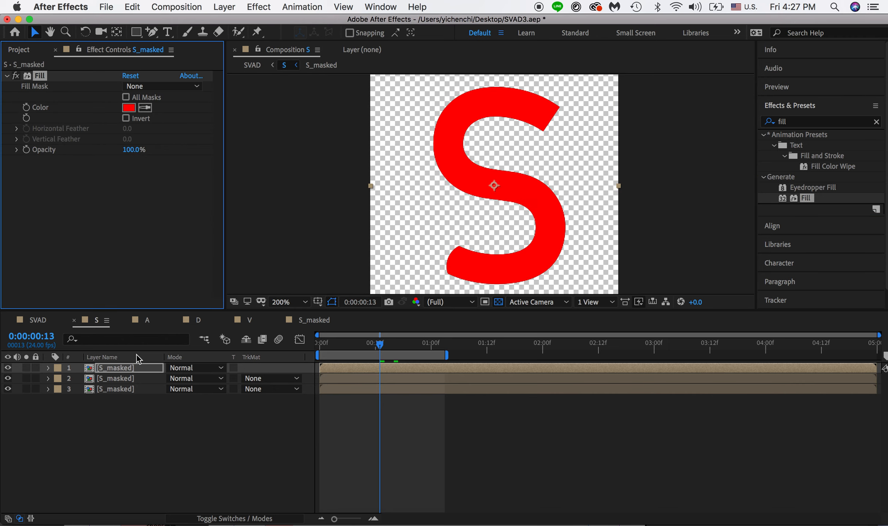
# Step: Compare the effects on the stacked S_masked layers to see which ones carry a Fill
pyautogui.click(120, 380)
pyautogui.click(117, 371)
pyautogui.click(115, 381)
pyautogui.click(115, 390)
pyautogui.click(115, 381)
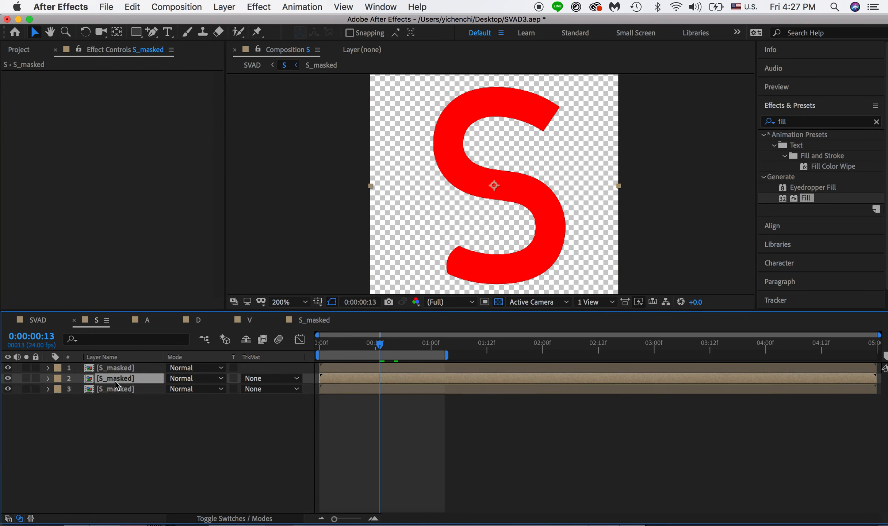
pyautogui.click(119, 369)
pyautogui.click(119, 381)
pyautogui.click(119, 369)
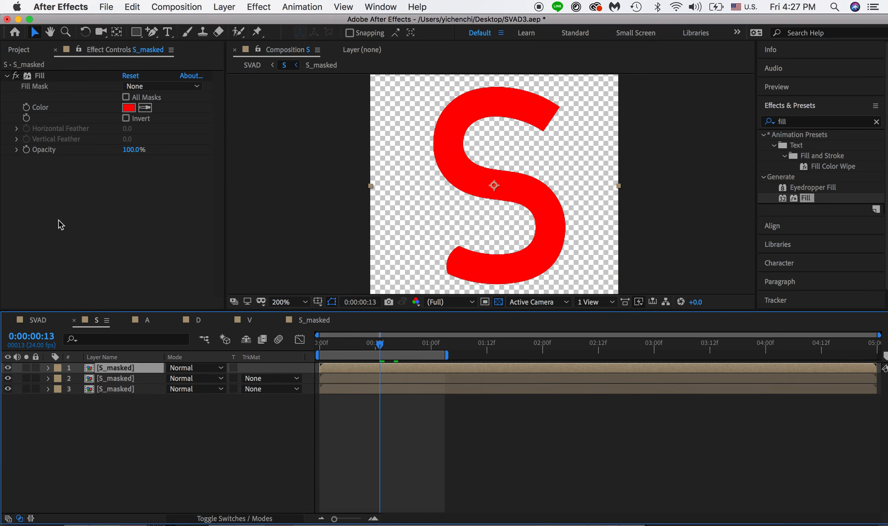
pyautogui.click(130, 376)
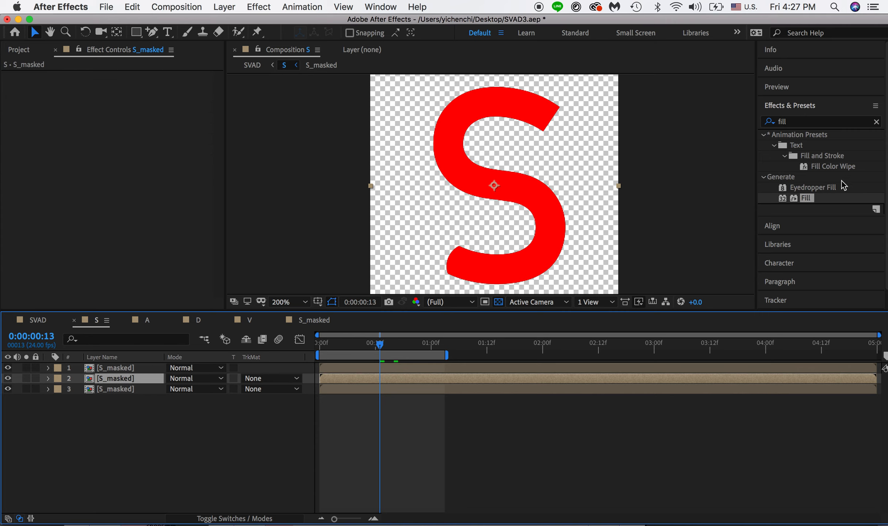
pyautogui.moveTo(812, 196); pyautogui.dragTo(114, 369)
pyautogui.click(110, 378)
pyautogui.click(812, 200)
pyautogui.moveTo(811, 200); pyautogui.dragTo(501, 209)
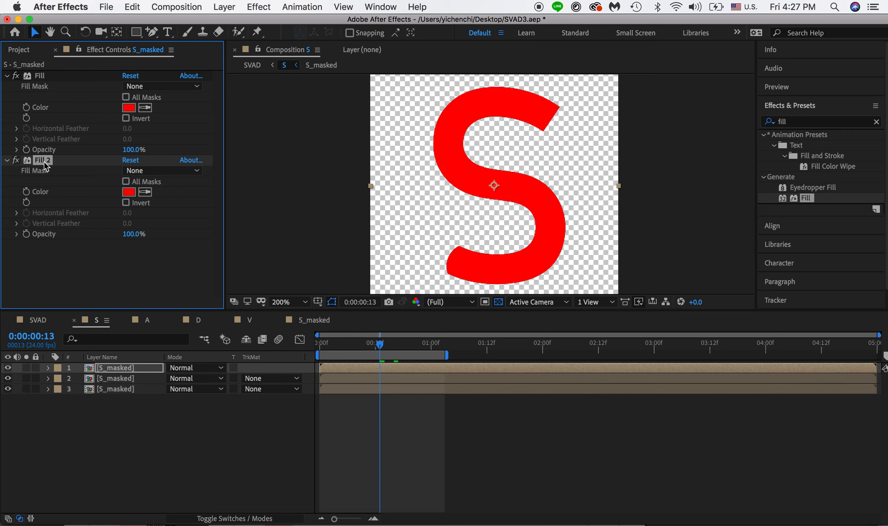
pyautogui.press('Delete')
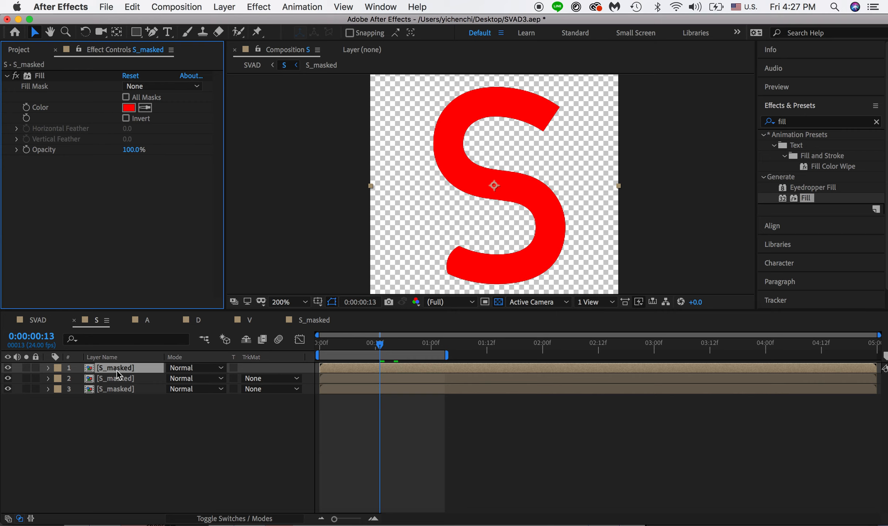
# Step: Apply the Fill effect to the middle S_masked layer and check it against the top layer
pyautogui.click(115, 377)
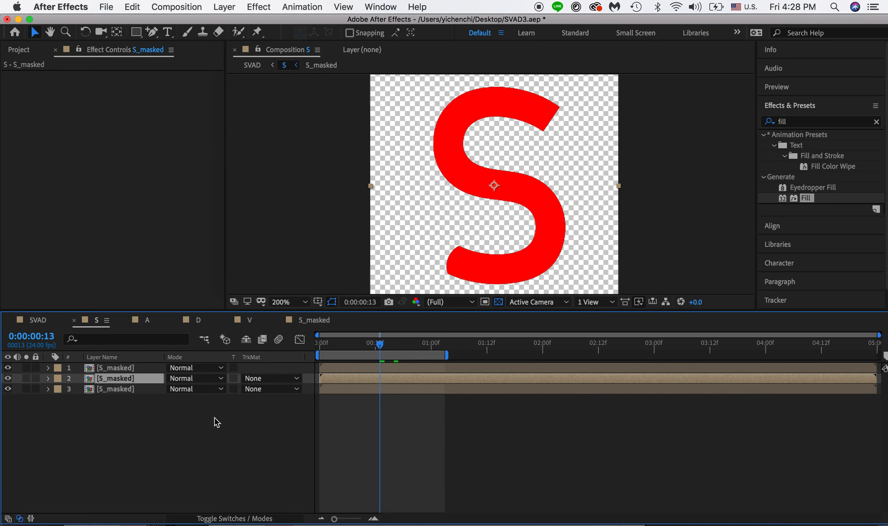
pyautogui.moveTo(809, 197); pyautogui.dragTo(395, 383)
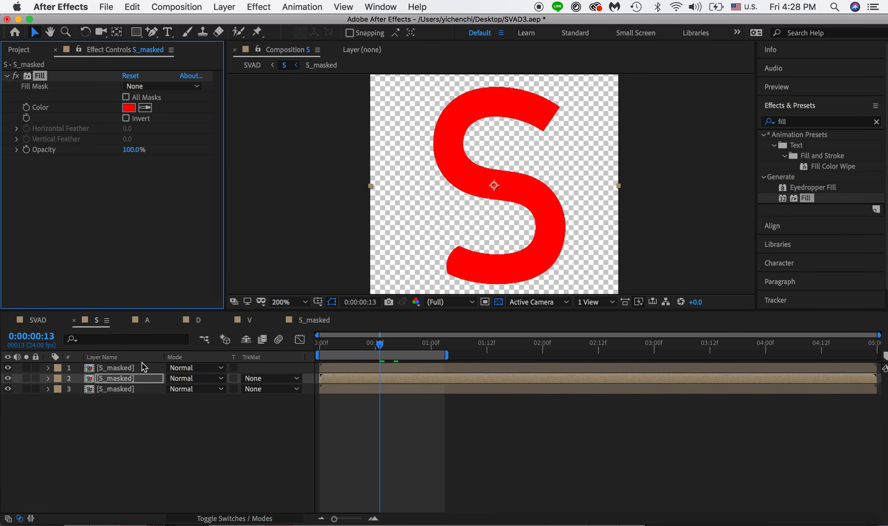
pyautogui.click(125, 369)
pyautogui.click(121, 380)
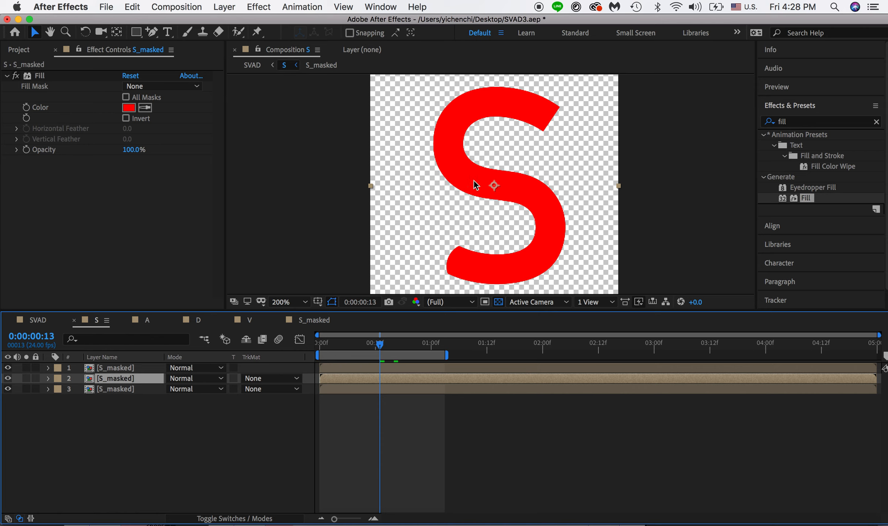
# Step: Change the Fill color of the topmost S_masked layer to a dark saturated blue
pyautogui.click(99, 368)
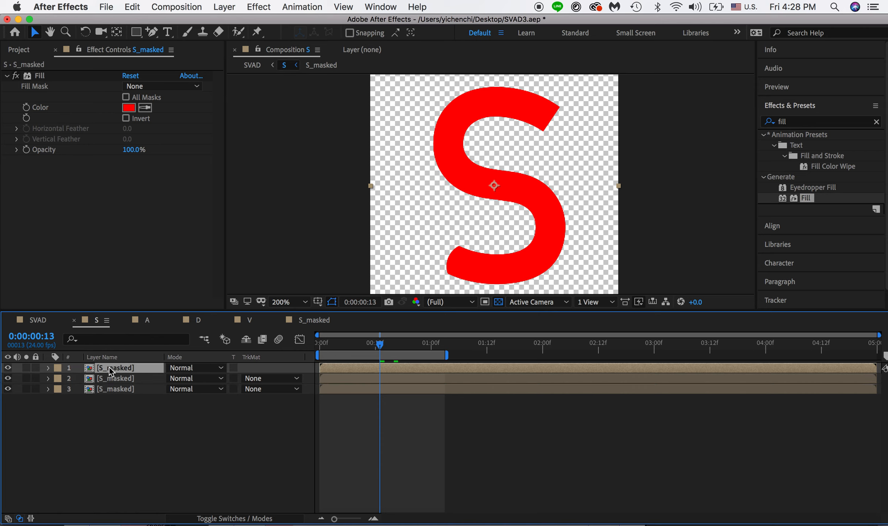
pyautogui.click(131, 108)
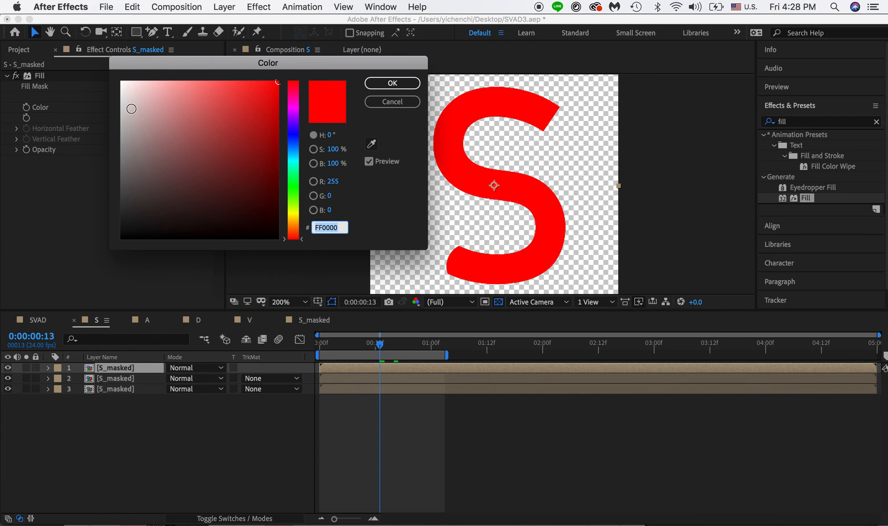
pyautogui.click(295, 136)
pyautogui.click(264, 154)
pyautogui.moveTo(263, 154); pyautogui.dragTo(293, 114)
pyautogui.click(382, 83)
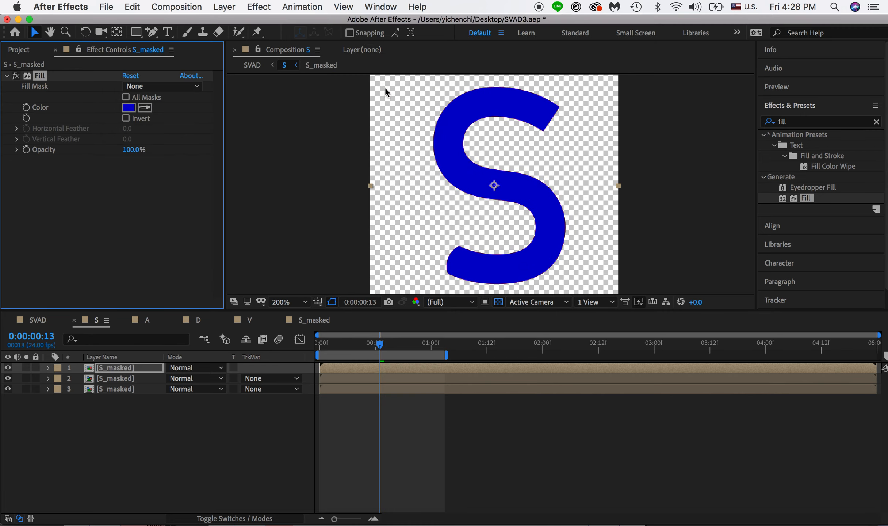
# Step: Preview the S composition's animation from frame 0
pyautogui.click(343, 351)
pyautogui.moveTo(339, 348); pyautogui.dragTo(251, 347)
pyautogui.press('space')
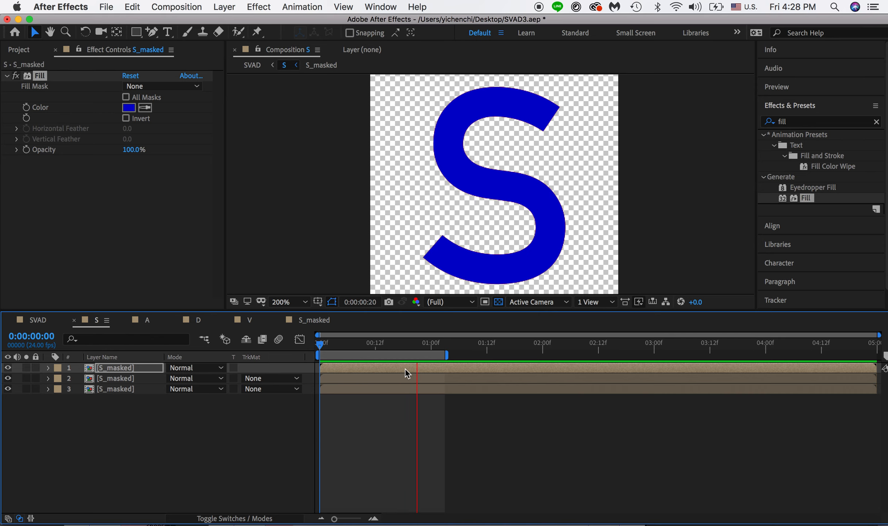
# Step: Stagger the layers by starting the middle red copy at about frame 7 and the top blue copy at about frame 15
pyautogui.click(357, 348)
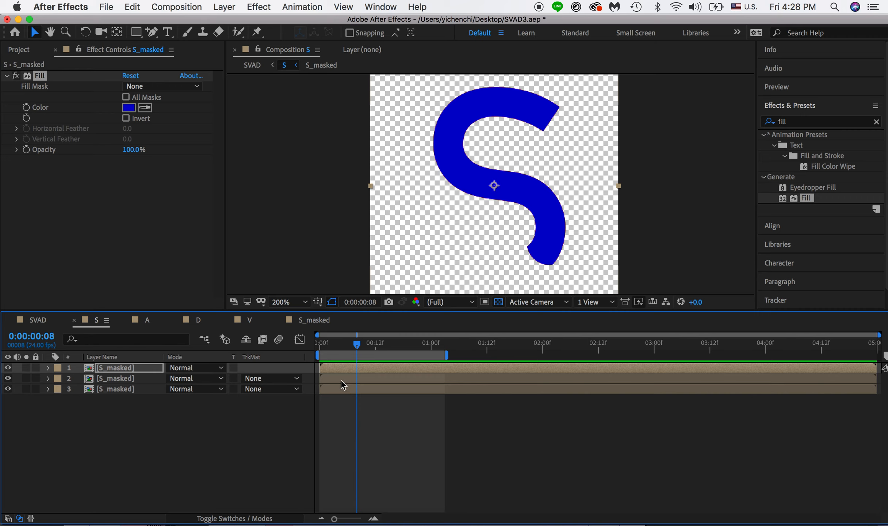
pyautogui.moveTo(337, 368); pyautogui.dragTo(404, 367)
pyautogui.click(354, 383)
pyautogui.moveTo(353, 383); pyautogui.dragTo(386, 384)
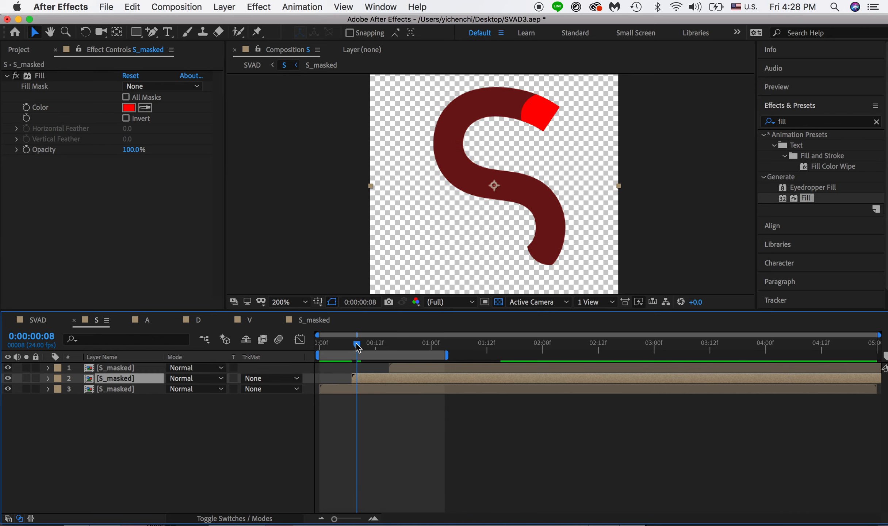
# Step: Preview the staggered reveal from the start and extend the work area's end to about 1:13
pyautogui.moveTo(358, 347); pyautogui.dragTo(292, 345)
pyautogui.press('space')
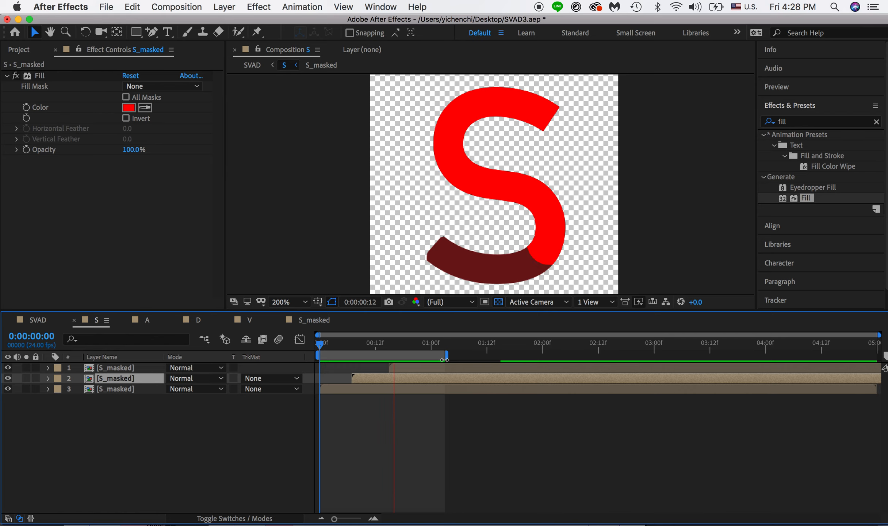
pyautogui.moveTo(445, 360); pyautogui.dragTo(493, 359)
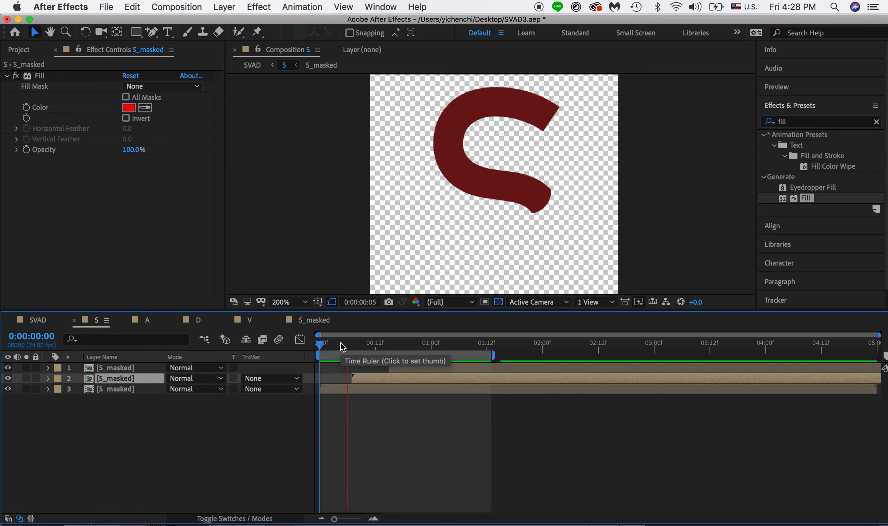
pyautogui.moveTo(339, 343); pyautogui.dragTo(460, 346)
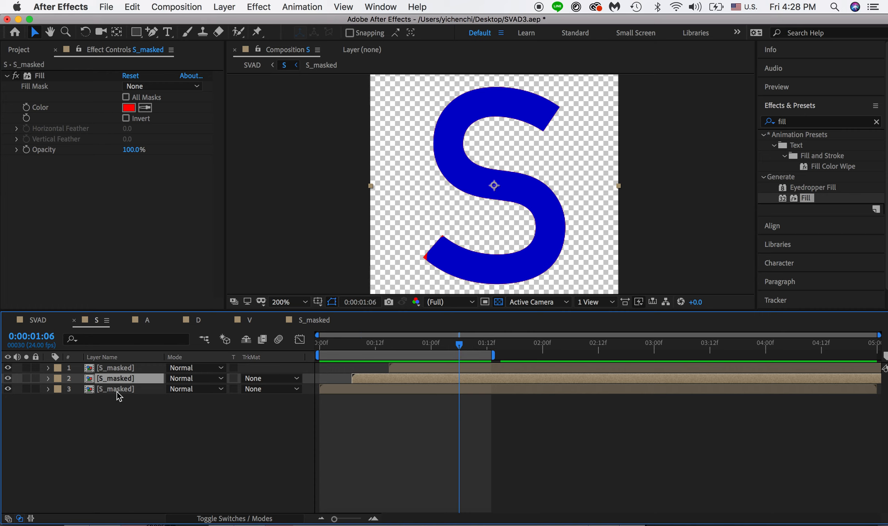
# Step: Put the unfilled dark red S_masked layer on top, starting at about frame 21, and shift the bright red copy to frame 0
pyautogui.moveTo(116, 390); pyautogui.dragTo(122, 370)
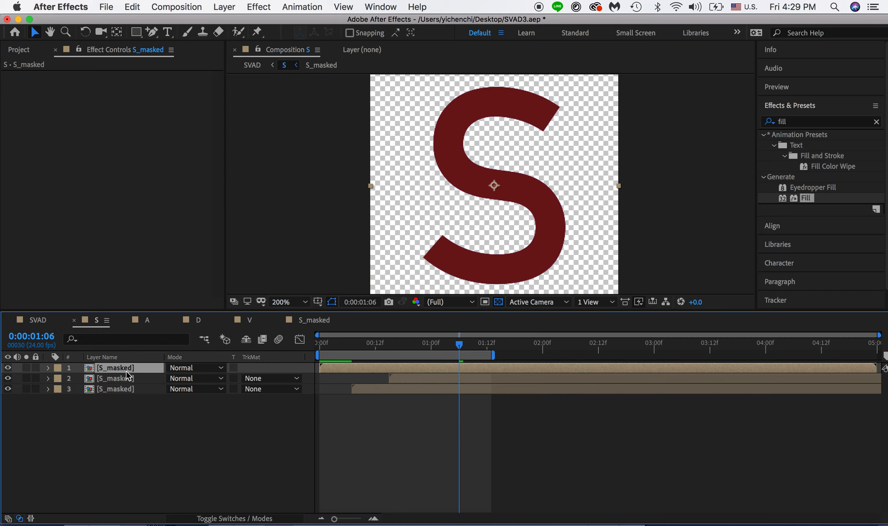
pyautogui.click(348, 366)
pyautogui.moveTo(349, 366); pyautogui.dragTo(448, 366)
pyautogui.moveTo(399, 390); pyautogui.dragTo(365, 390)
pyautogui.moveTo(335, 342)
pyautogui.mouseDown()
pyautogui.moveTo(303, 342)
pyautogui.moveTo(415, 343)
pyautogui.mouseUp()
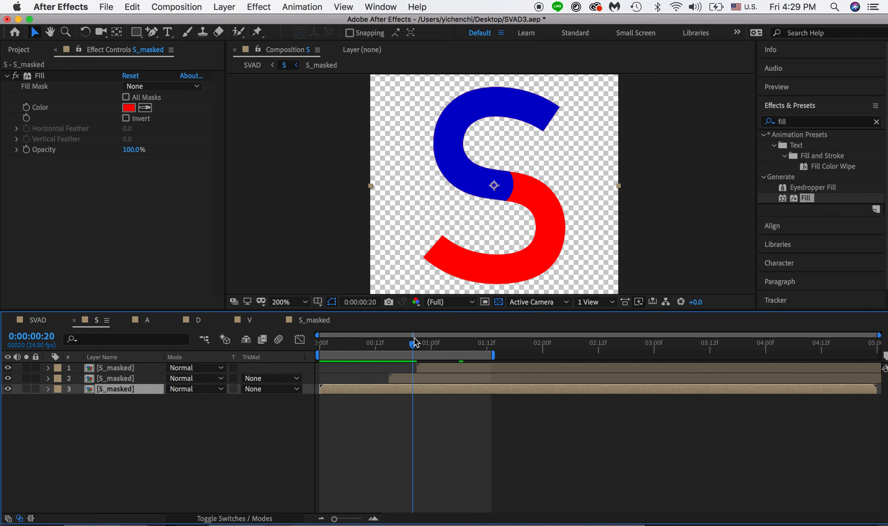
# Step: Start the blue copy at frame 0 and stack the bright red copy above it, starting at about frame 9
pyautogui.moveTo(404, 379); pyautogui.dragTo(336, 383)
pyautogui.moveTo(112, 391); pyautogui.dragTo(118, 373)
pyautogui.moveTo(343, 380); pyautogui.dragTo(382, 379)
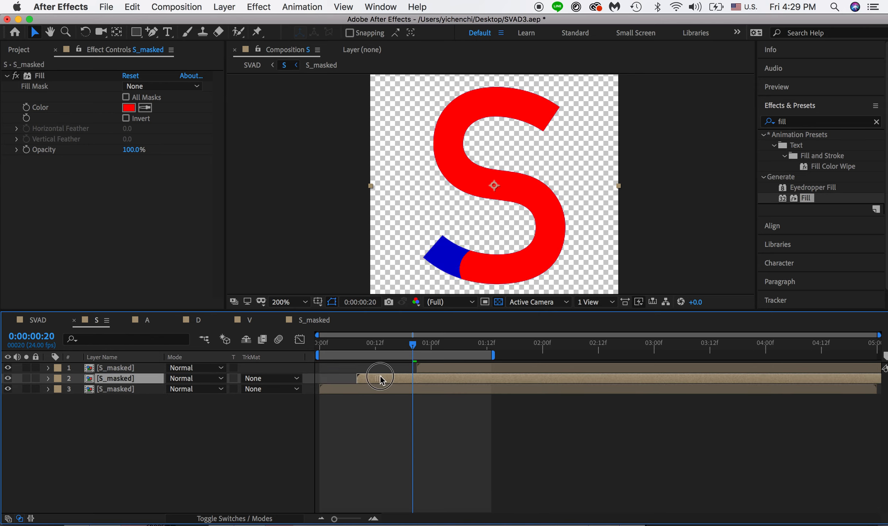
# Step: Start the top dark red layer at about frame 18 and preview the reveal from the beginning
pyautogui.click(443, 367)
pyautogui.moveTo(443, 367); pyautogui.dragTo(429, 368)
pyautogui.press('Home')
pyautogui.press('space')
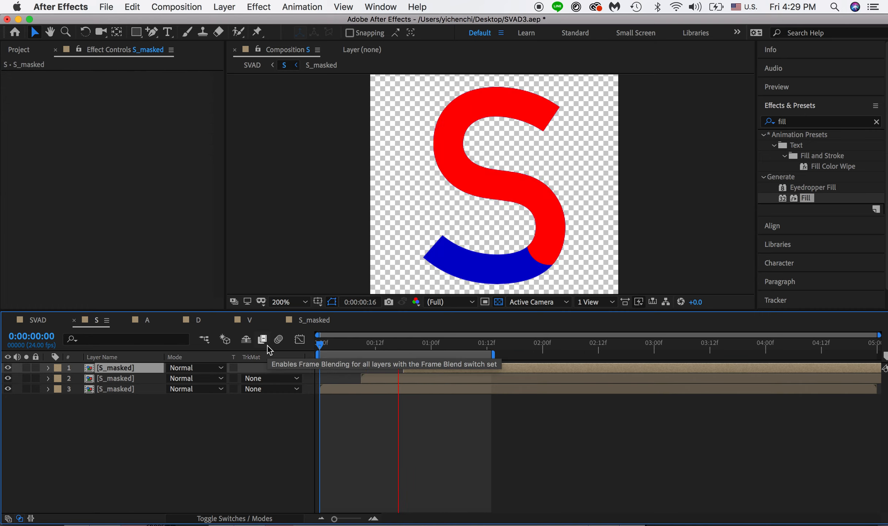
# Step: Tighten the stagger to about frame 6 for the middle layer and frame 13 for the top layer, and preview it
pyautogui.click(343, 344)
pyautogui.moveTo(379, 380)
pyautogui.mouseDown()
pyautogui.moveTo(366, 378)
pyautogui.moveTo(388, 373)
pyautogui.mouseUp()
pyautogui.moveTo(343, 349); pyautogui.dragTo(288, 347)
pyautogui.press('space')
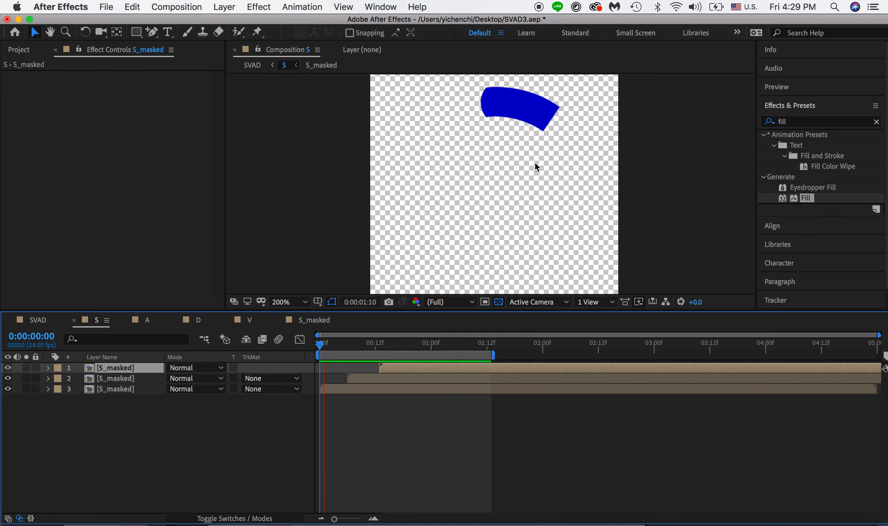
# Step: Inspect the overlapping colours at frame 13 and open the nested S_masked composition
pyautogui.click(356, 342)
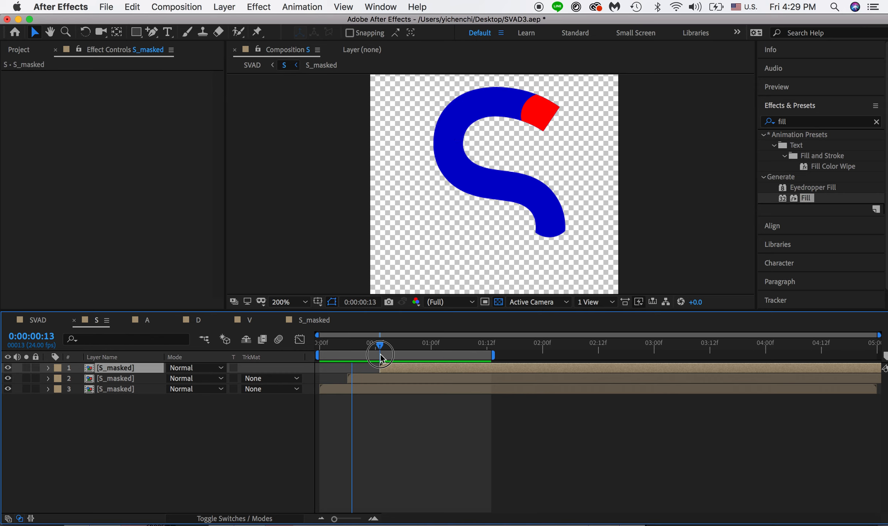
pyautogui.click(380, 355)
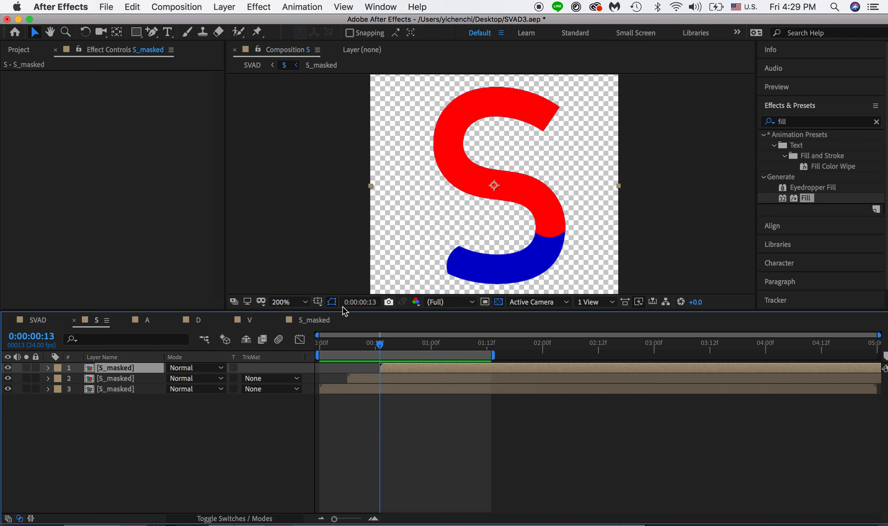
pyautogui.doubleClick(120, 377)
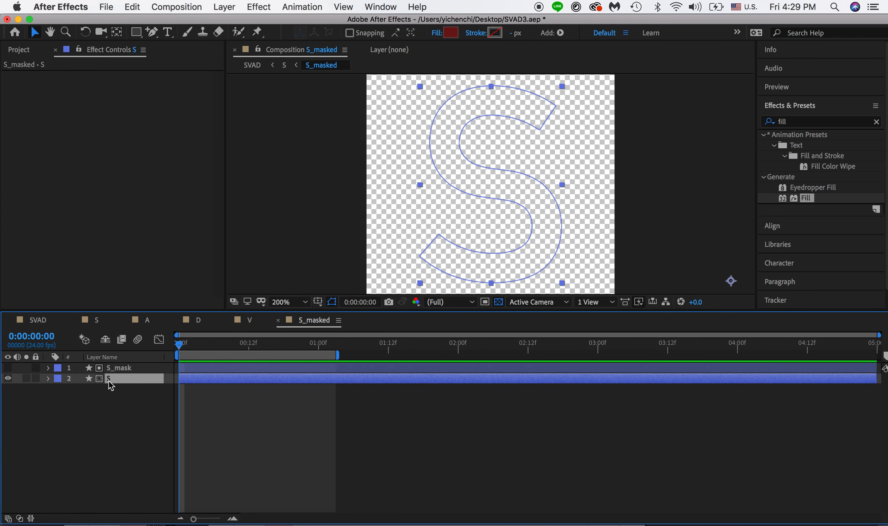
# Step: Copy the S shape layer from S_masked and paste it above the three masked layers in the S composition
pyautogui.click(123, 400)
pyautogui.click(123, 371)
pyautogui.click(124, 378)
pyautogui.click(49, 378)
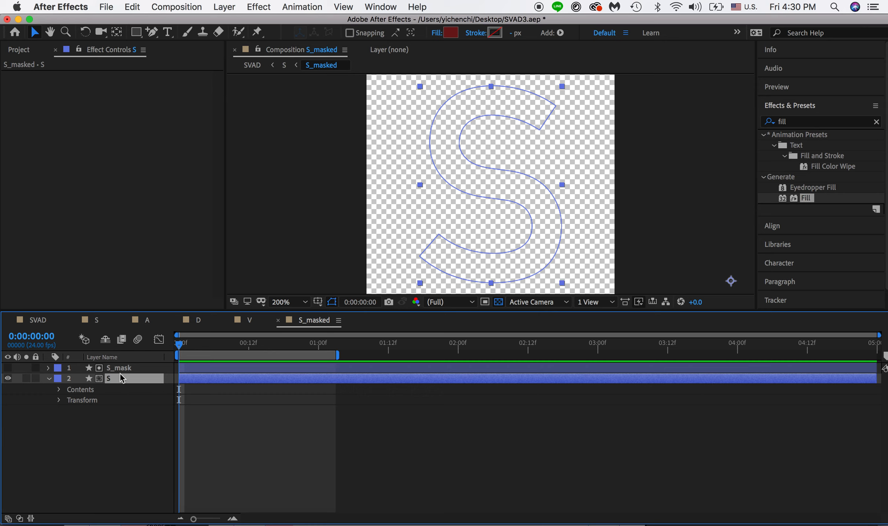
pyautogui.click(102, 322)
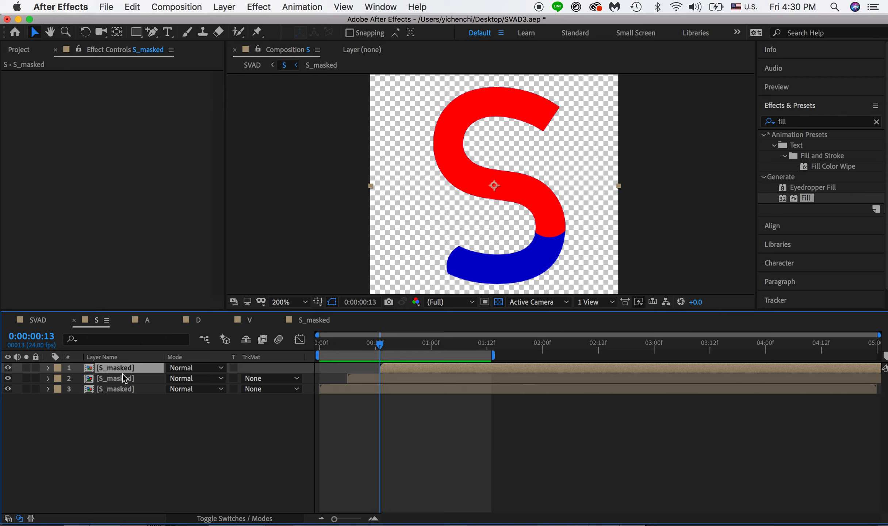
pyautogui.press('super+v')
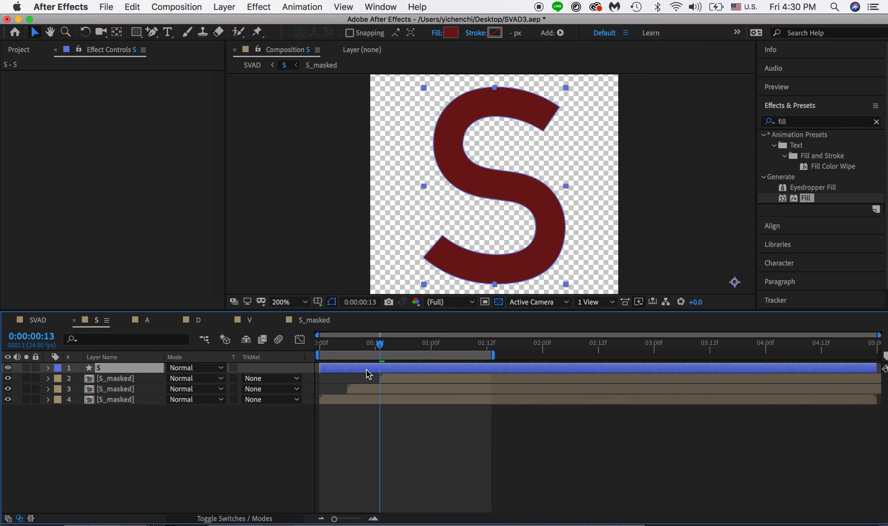
pyautogui.moveTo(359, 371)
pyautogui.mouseDown()
pyautogui.moveTo(440, 371)
pyautogui.moveTo(363, 371)
pyautogui.mouseUp()
pyautogui.click(451, 33)
pyautogui.moveTo(179, 109); pyautogui.dragTo(181, 113)
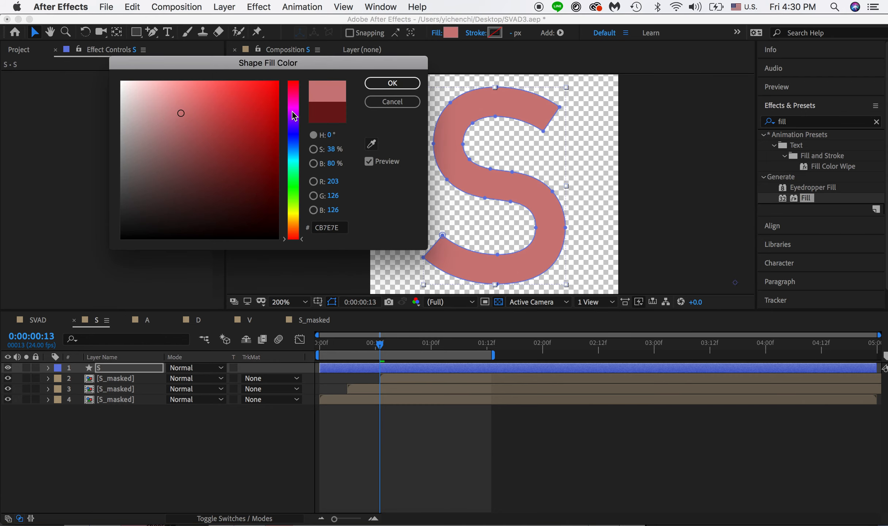
pyautogui.click(392, 103)
# Step: Set the pasted S shape layer's fill to none
pyautogui.click(436, 33)
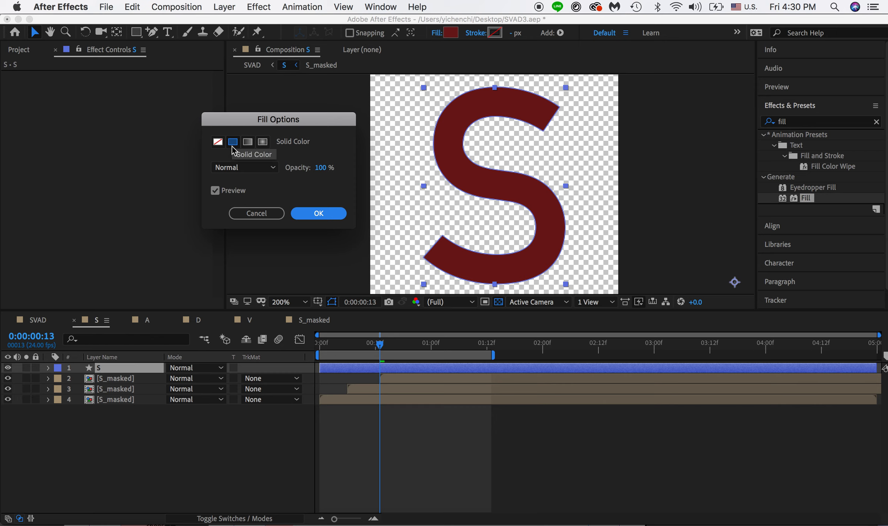
pyautogui.click(218, 142)
pyautogui.click(318, 213)
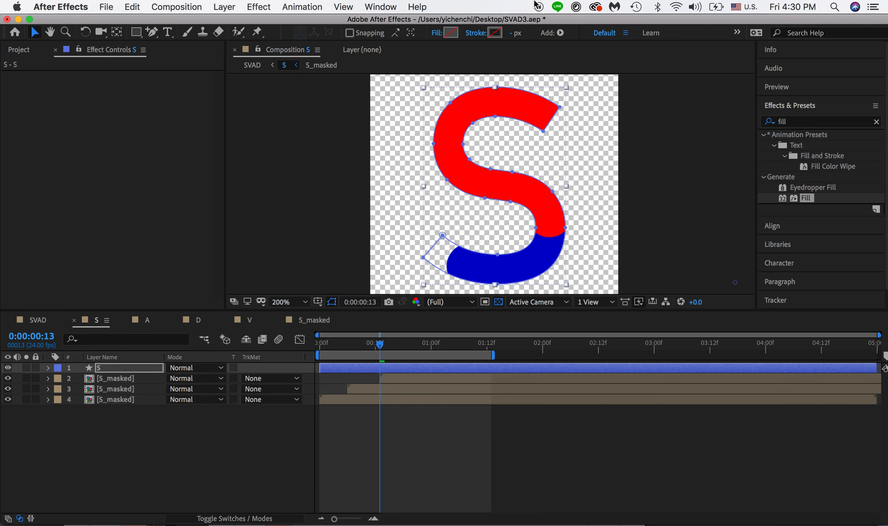
# Step: Give the pasted S shape layer a solid black (000000) stroke, 2 px wide
pyautogui.click(499, 34)
pyautogui.click(293, 118)
pyautogui.moveTo(258, 120)
pyautogui.mouseDown()
pyautogui.moveTo(255, 133)
pyautogui.moveTo(39, 240)
pyautogui.mouseUp()
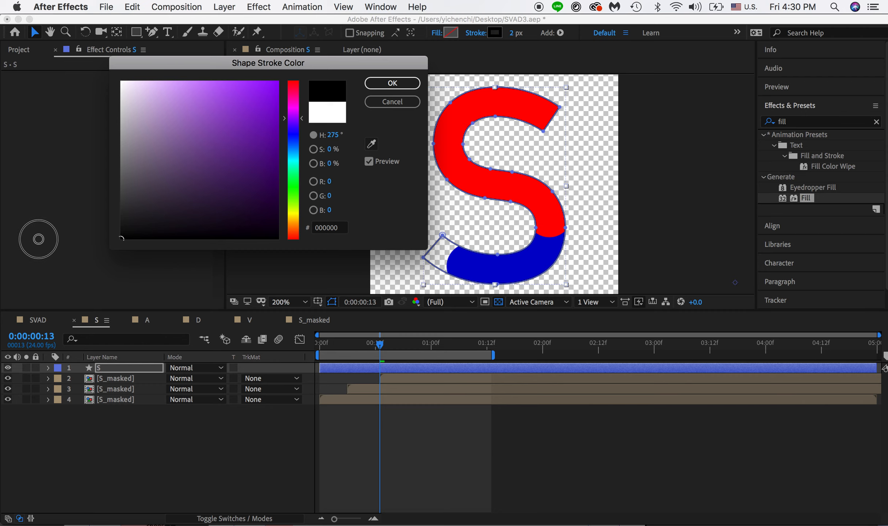
pyautogui.click(378, 84)
pyautogui.click(646, 157)
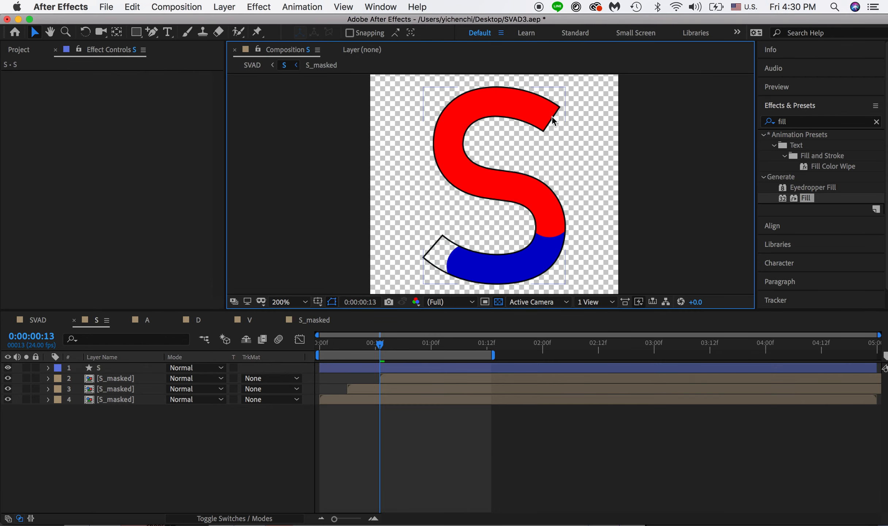
# Step: Add Offset Paths to the outlined S shape layer and set its amount to 5
pyautogui.click(102, 369)
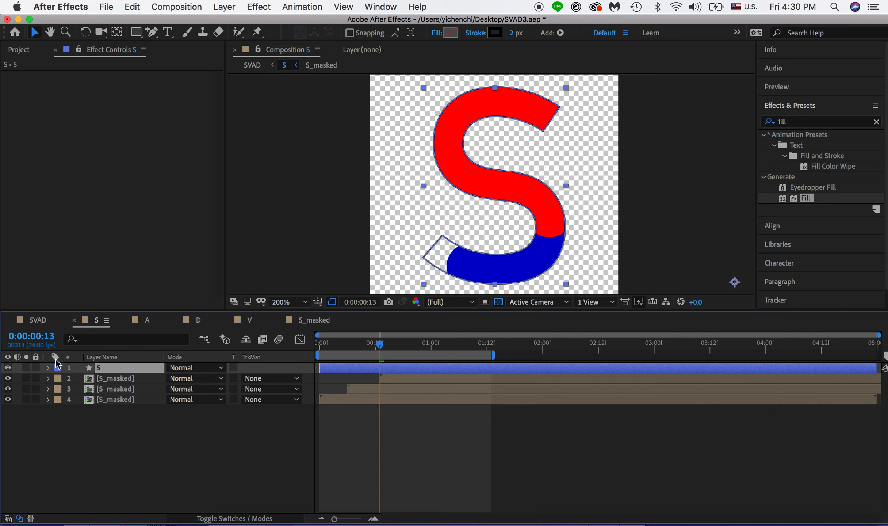
pyautogui.click(48, 368)
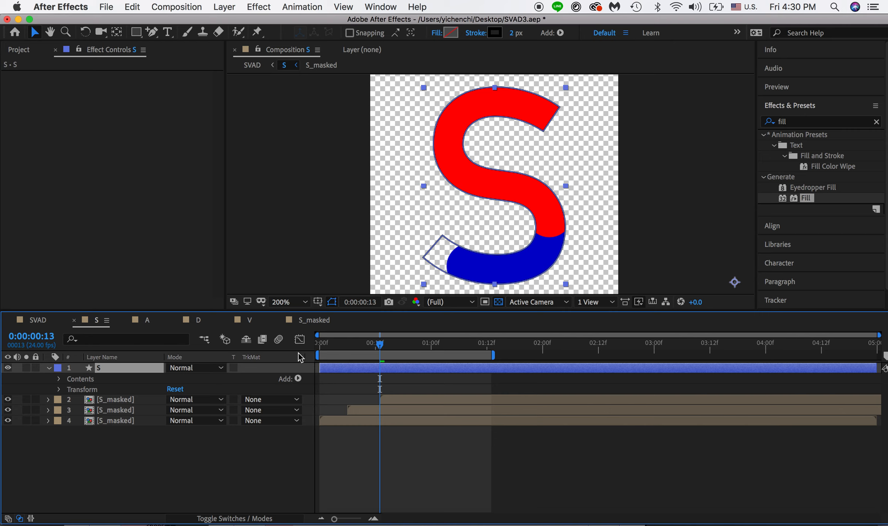
pyautogui.click(298, 378)
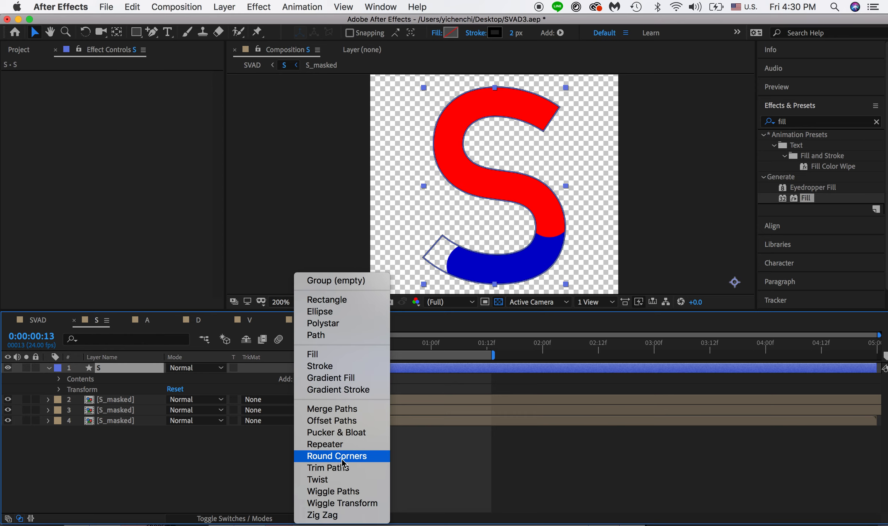
pyautogui.click(264, 389)
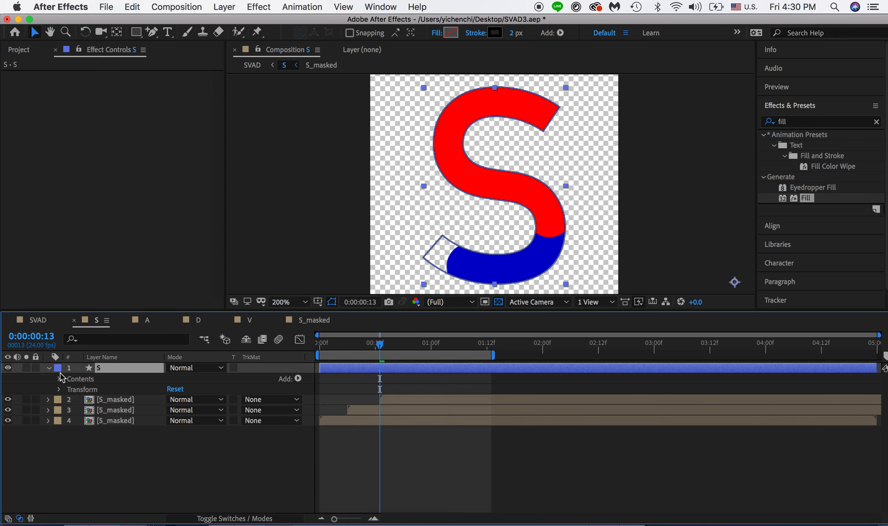
pyautogui.click(50, 368)
pyautogui.click(50, 369)
pyautogui.click(298, 378)
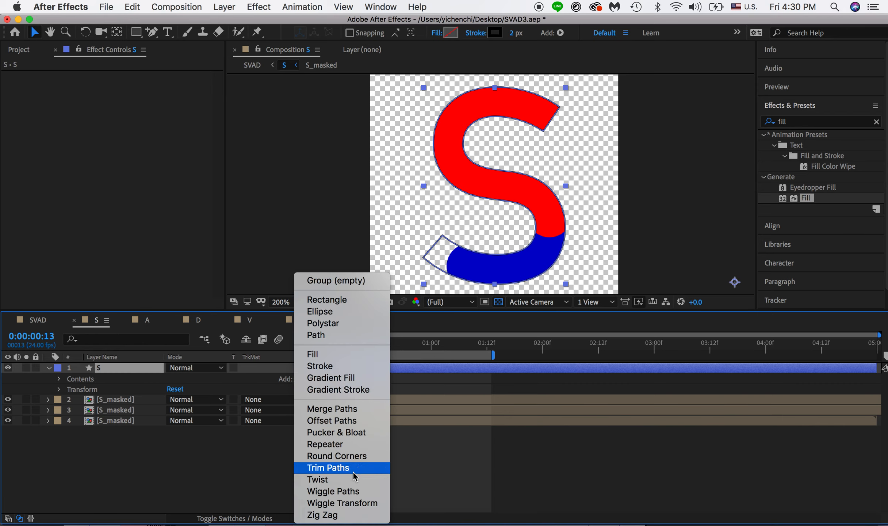
pyautogui.click(341, 420)
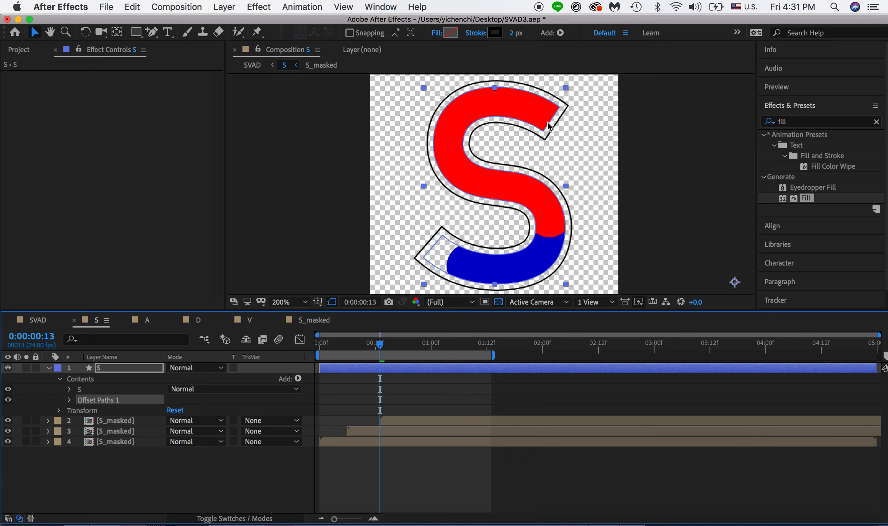
pyautogui.click(69, 399)
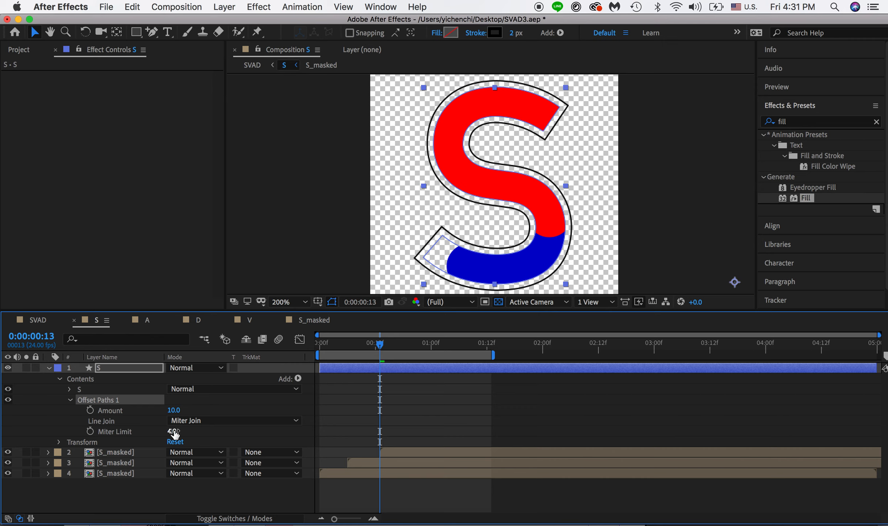
pyautogui.moveTo(176, 417)
pyautogui.mouseDown()
pyautogui.moveTo(149, 416)
pyautogui.moveTo(180, 422)
pyautogui.mouseUp()
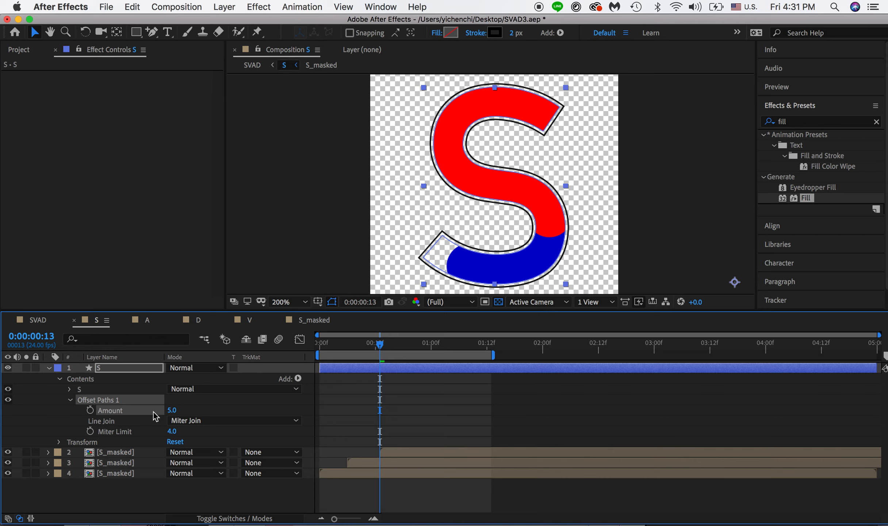
# Step: Preview the reveal with the offset outline from the beginning, then check the frame at 0:00:00:05
pyautogui.click(298, 379)
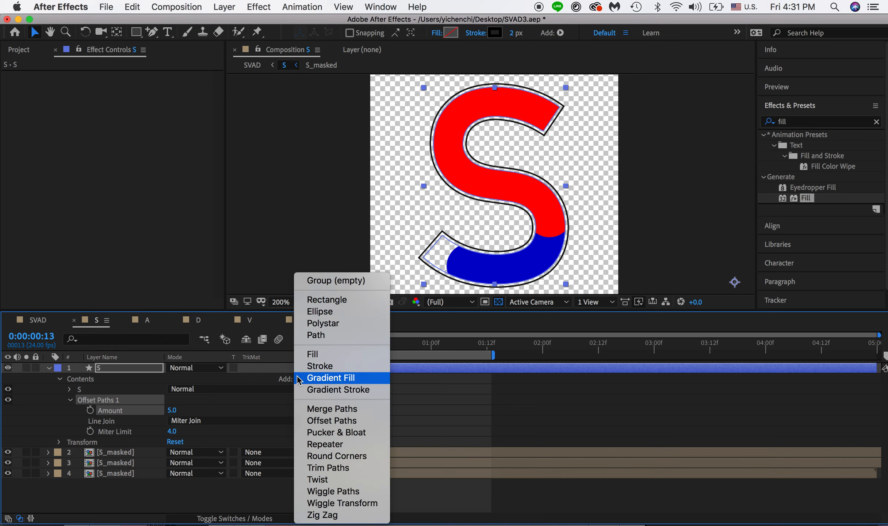
pyautogui.press('Escape')
pyautogui.click(380, 334)
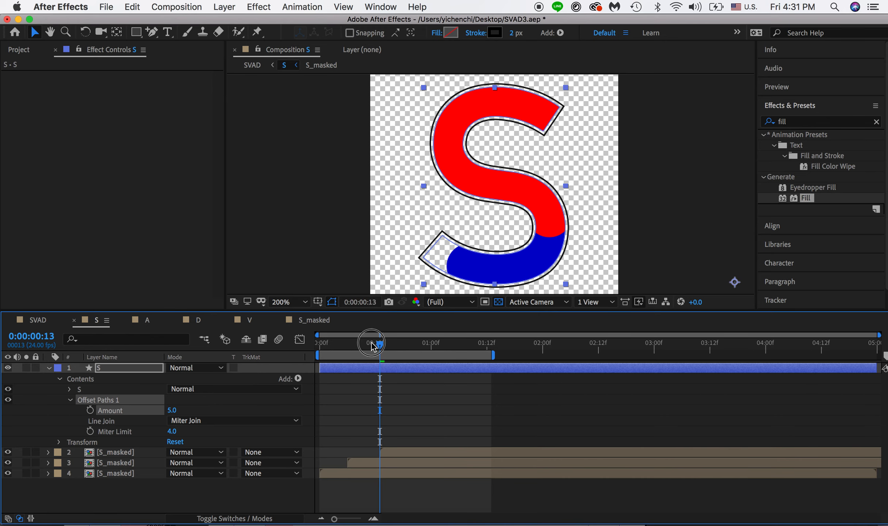
pyautogui.press('space')
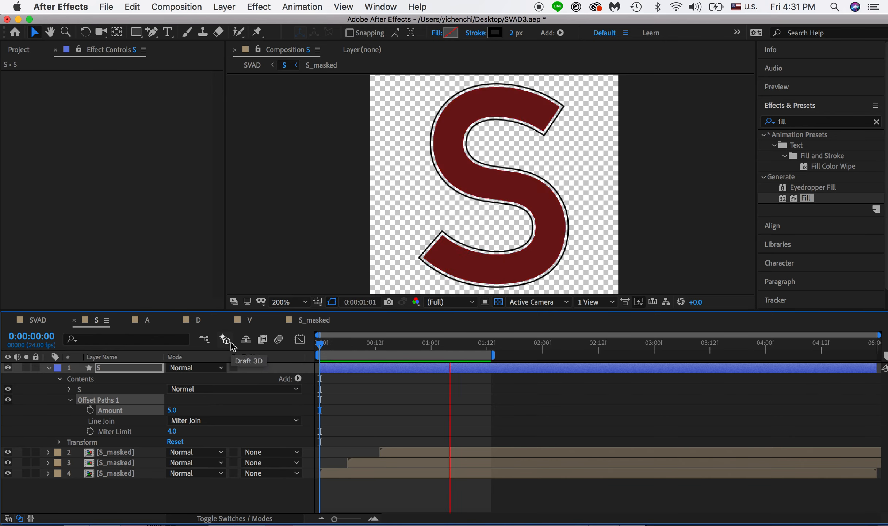
pyautogui.click(345, 348)
pyautogui.moveTo(346, 349)
pyautogui.mouseDown()
pyautogui.moveTo(336, 345)
pyautogui.moveTo(345, 345)
pyautogui.mouseUp()
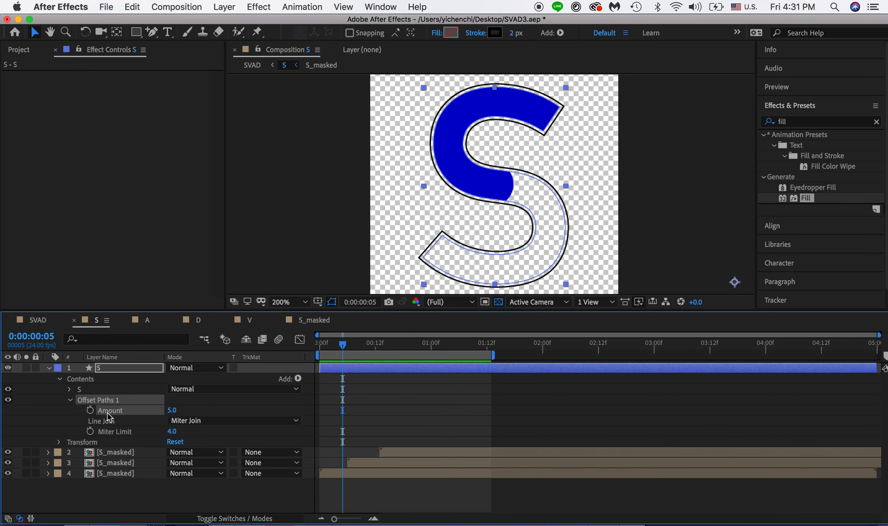
# Step: Add Trim Paths to the outlined S layer, setting Start to 3% and Offset to 32° so the gap falls at the letter's lower end
pyautogui.click(296, 379)
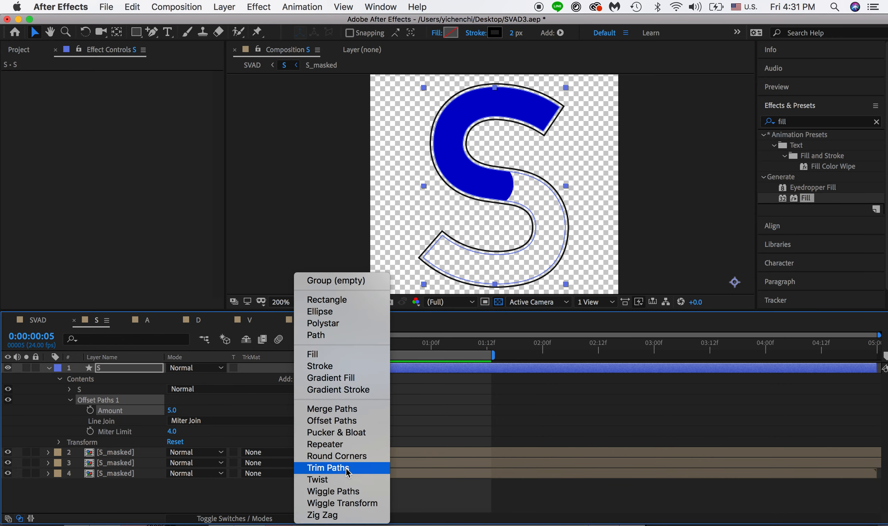
pyautogui.click(333, 469)
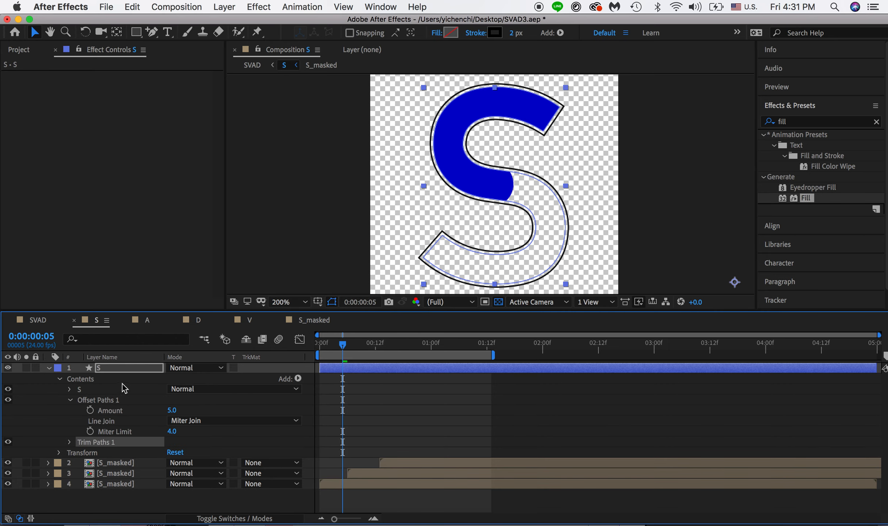
pyautogui.click(70, 441)
pyautogui.moveTo(174, 455)
pyautogui.mouseDown()
pyautogui.moveTo(218, 452)
pyautogui.moveTo(155, 454)
pyautogui.moveTo(172, 454)
pyautogui.moveTo(164, 456)
pyautogui.mouseUp()
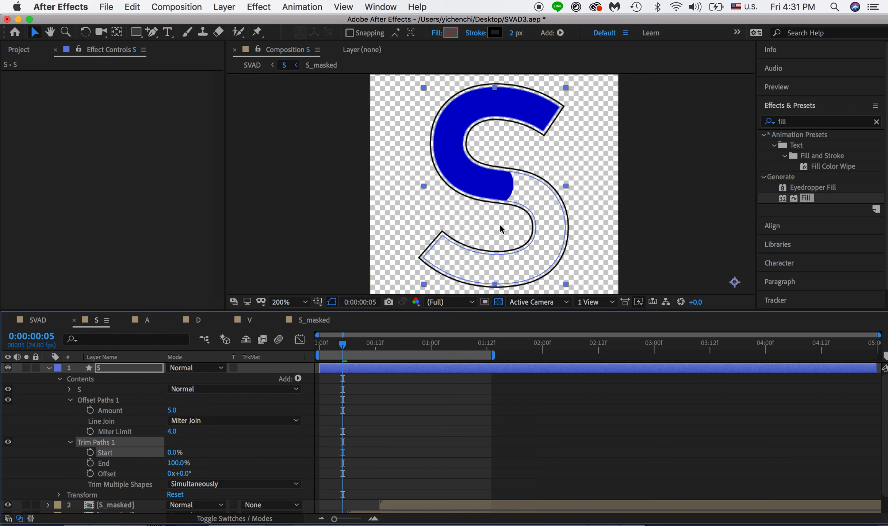
pyautogui.moveTo(173, 451)
pyautogui.mouseDown()
pyautogui.moveTo(188, 476)
pyautogui.moveTo(305, 468)
pyautogui.moveTo(203, 473)
pyautogui.mouseUp()
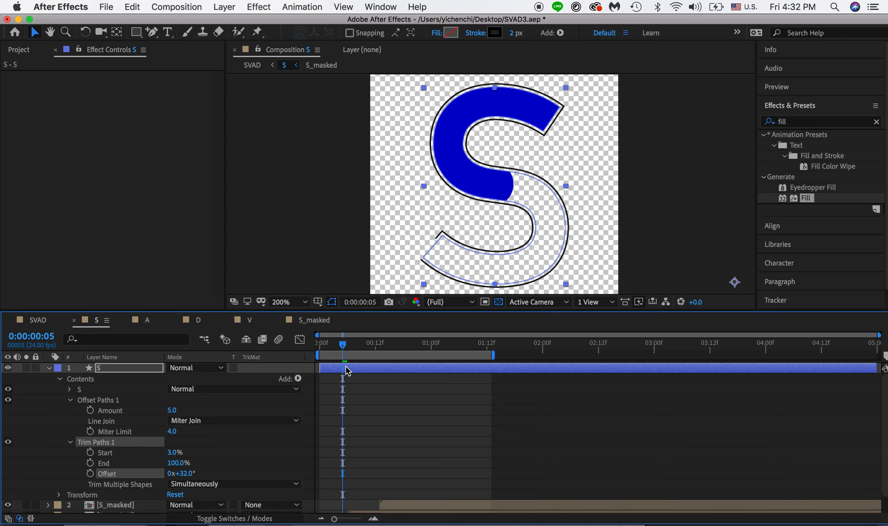
# Step: Keyframe the Trim Paths Start from 100% at frame 0 to 0% at frame 18, and preview the outline drawing on
pyautogui.moveTo(341, 347); pyautogui.dragTo(310, 345)
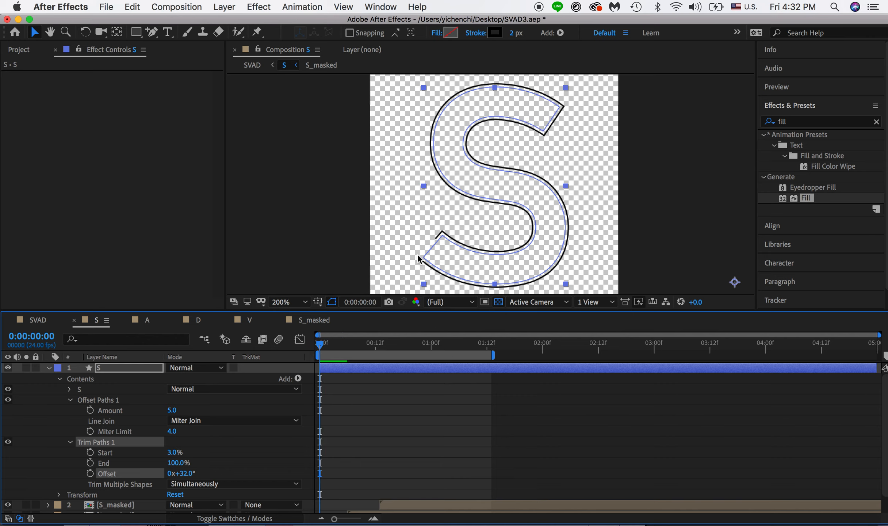
pyautogui.moveTo(173, 452)
pyautogui.mouseDown()
pyautogui.moveTo(329, 452)
pyautogui.moveTo(256, 462)
pyautogui.moveTo(232, 462)
pyautogui.moveTo(359, 449)
pyautogui.mouseUp()
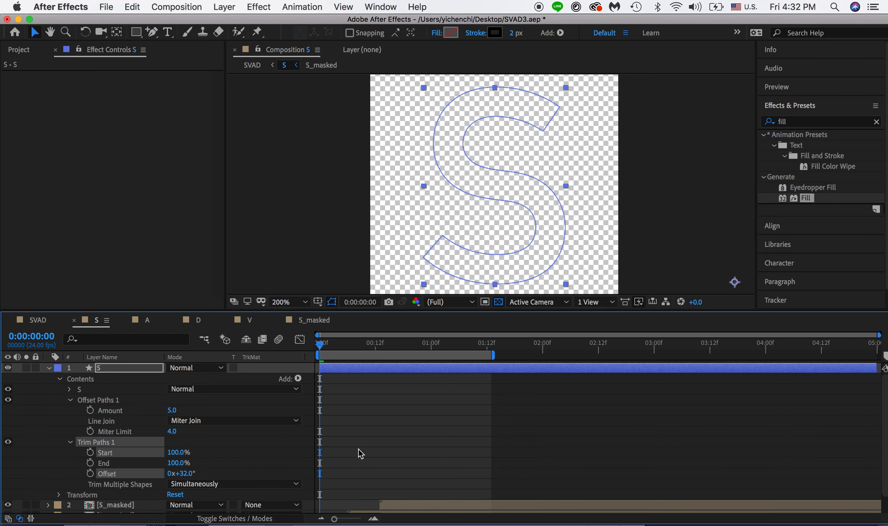
pyautogui.click(89, 453)
pyautogui.moveTo(401, 345); pyautogui.dragTo(404, 345)
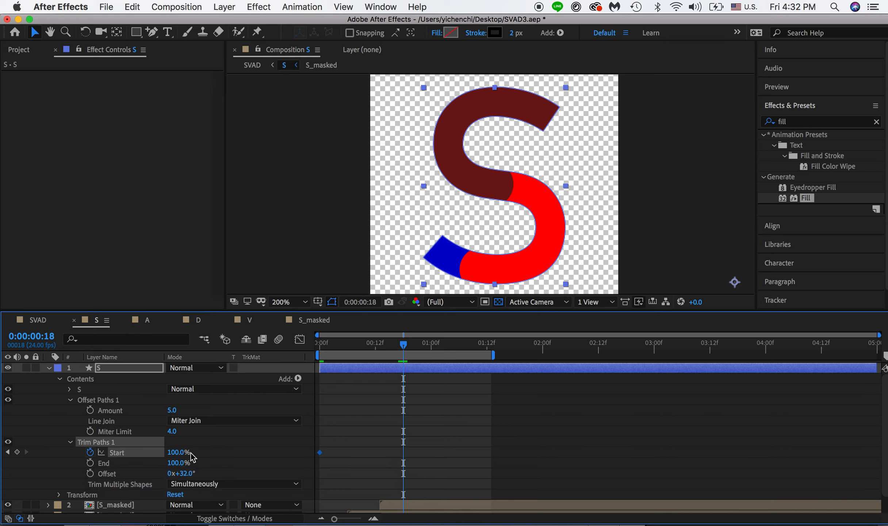
pyautogui.moveTo(171, 452); pyautogui.dragTo(72, 461)
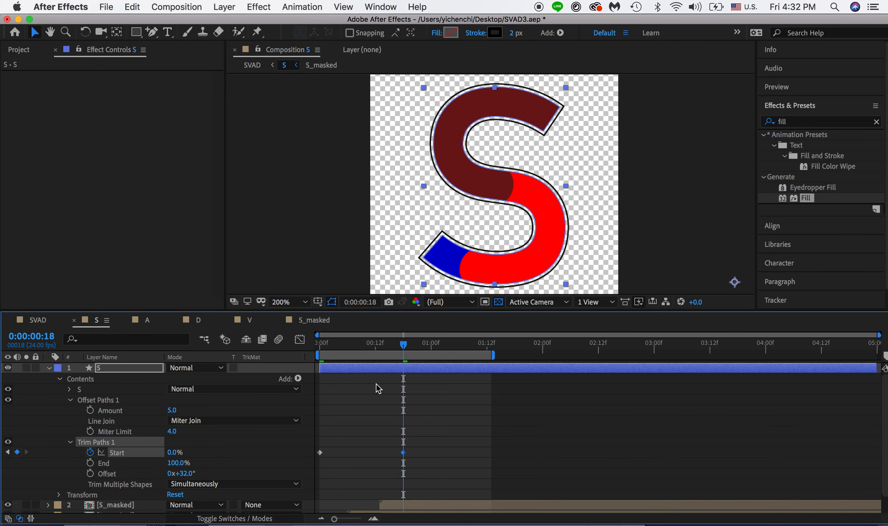
pyautogui.moveTo(369, 345); pyautogui.dragTo(297, 347)
pyautogui.press('space')
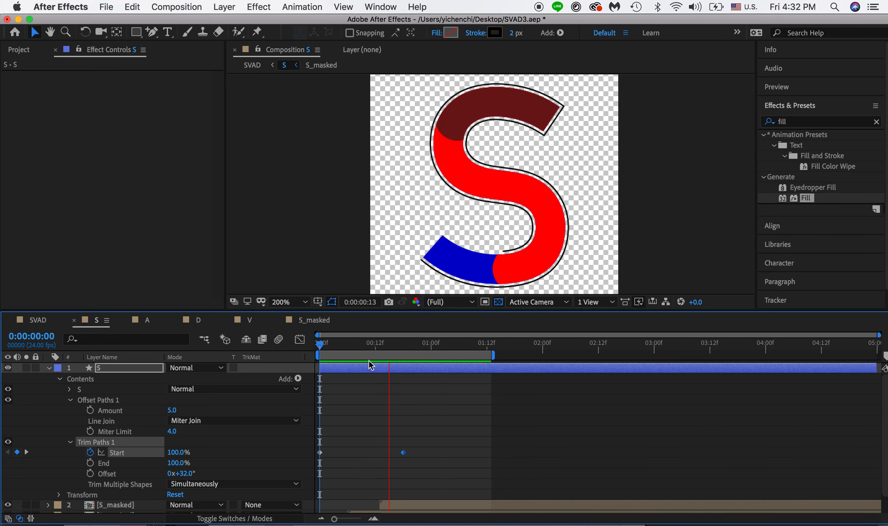
# Step: Copy the Start keyframes onto the Trim Paths End beginning at frame 5, and preview the travelling outline from the start
pyautogui.moveTo(376, 349); pyautogui.dragTo(342, 347)
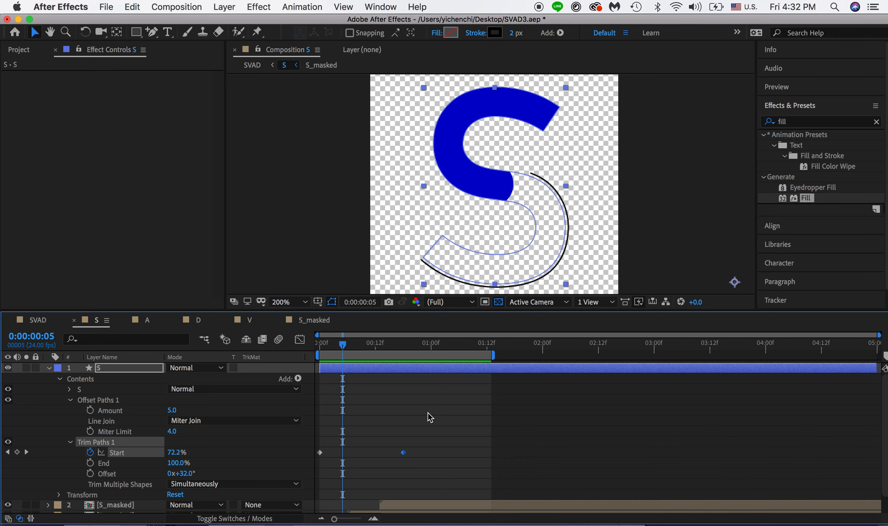
pyautogui.moveTo(435, 458); pyautogui.dragTo(314, 429)
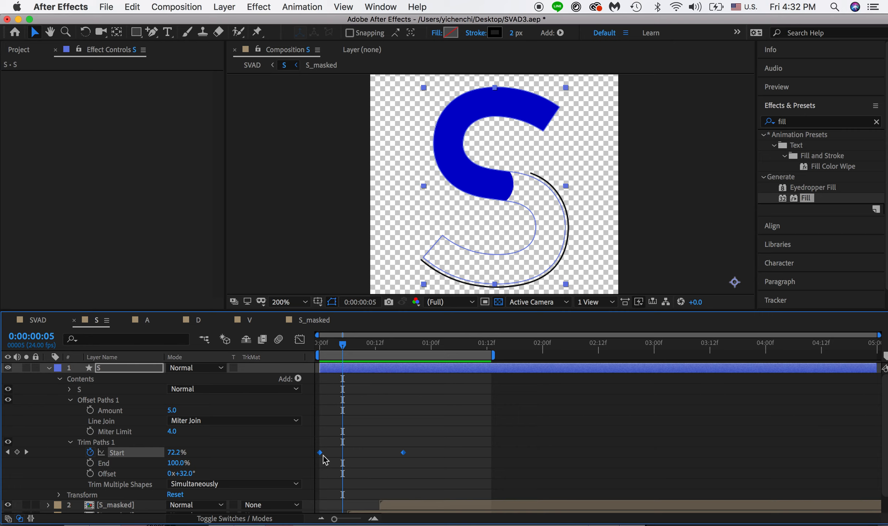
pyautogui.click(120, 463)
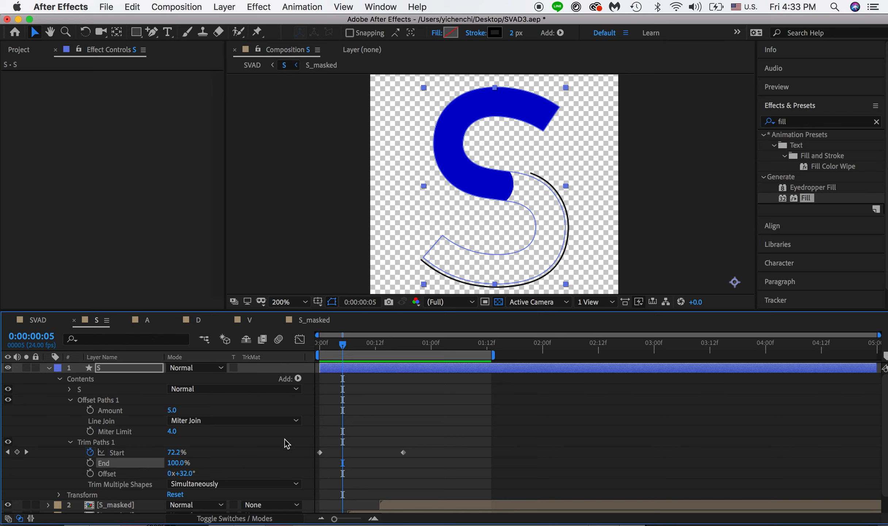
pyautogui.press('super+v')
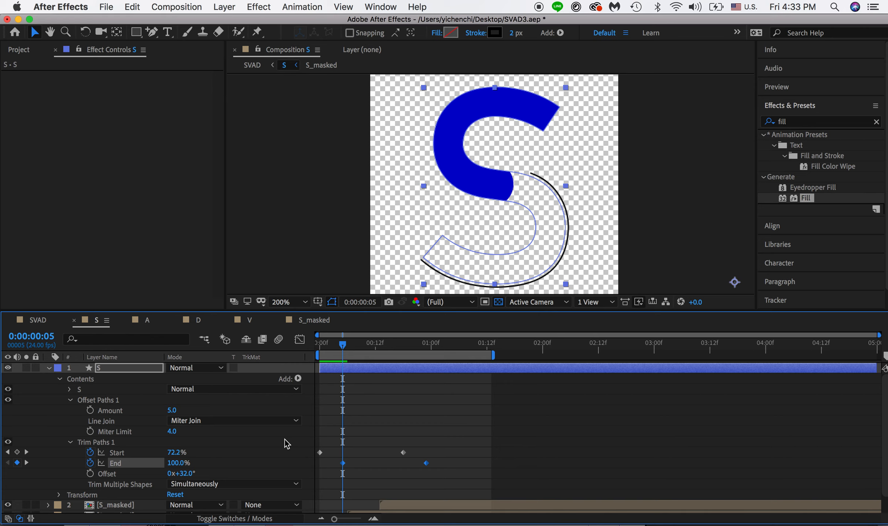
pyautogui.moveTo(345, 350); pyautogui.dragTo(376, 351)
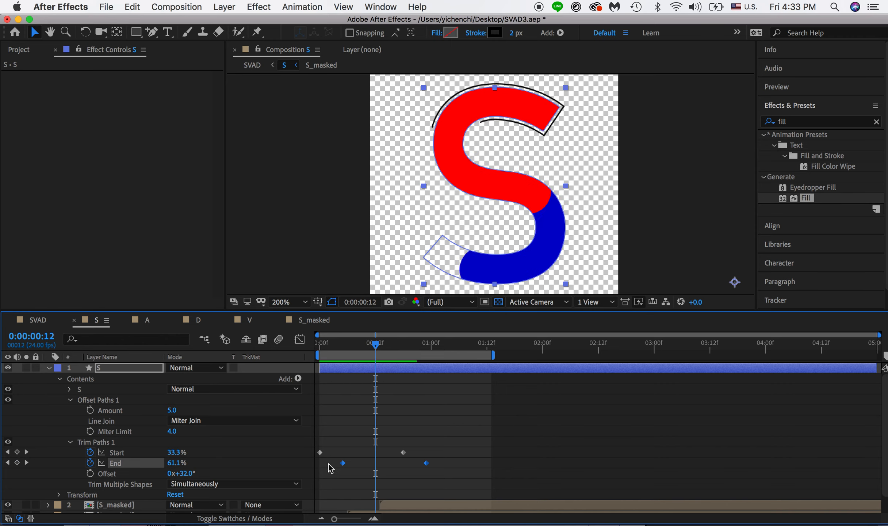
pyautogui.press('space')
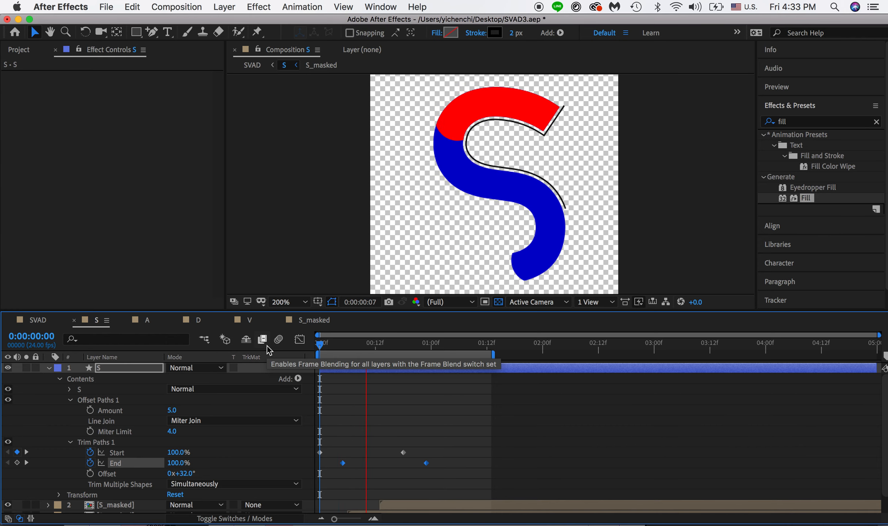
# Step: Try starting the Trim Paths End keyframes at frames 2 and 6, return them to frame 5, and preview the outline from the beginning
pyautogui.click(333, 345)
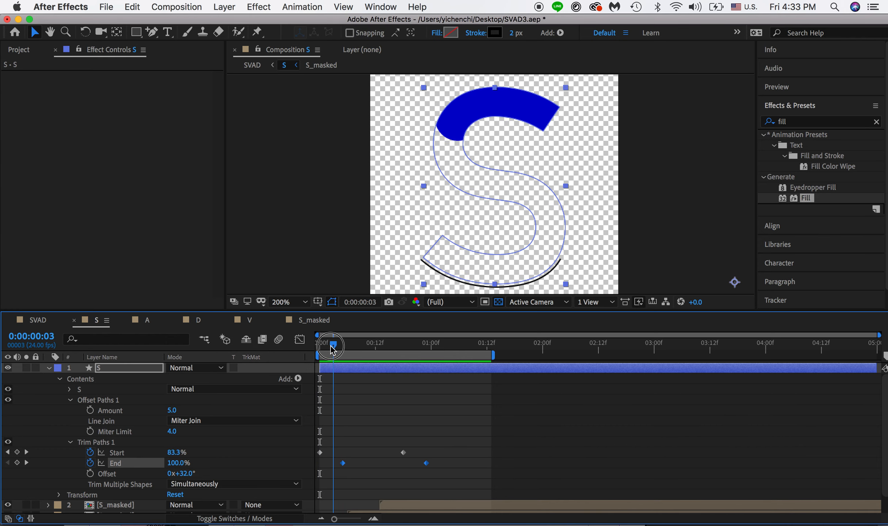
pyautogui.moveTo(333, 345); pyautogui.dragTo(347, 345)
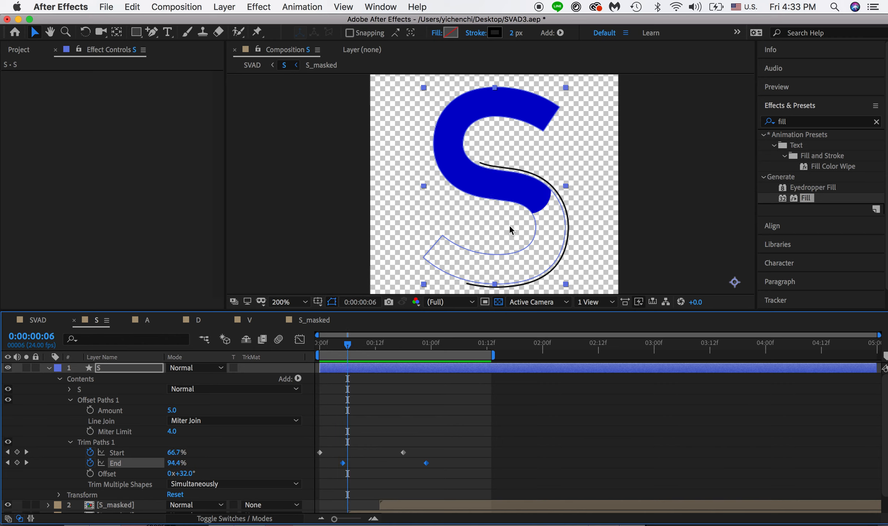
pyautogui.moveTo(452, 471); pyautogui.dragTo(329, 471)
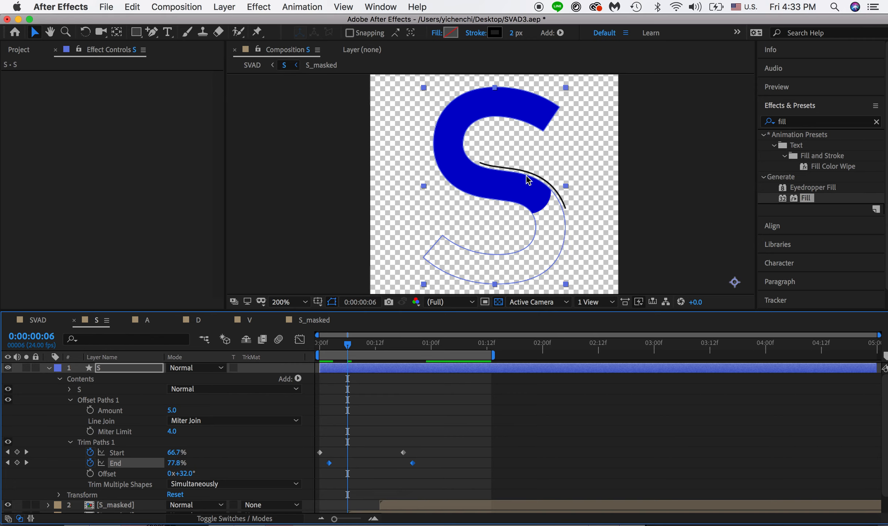
pyautogui.moveTo(414, 467); pyautogui.dragTo(432, 467)
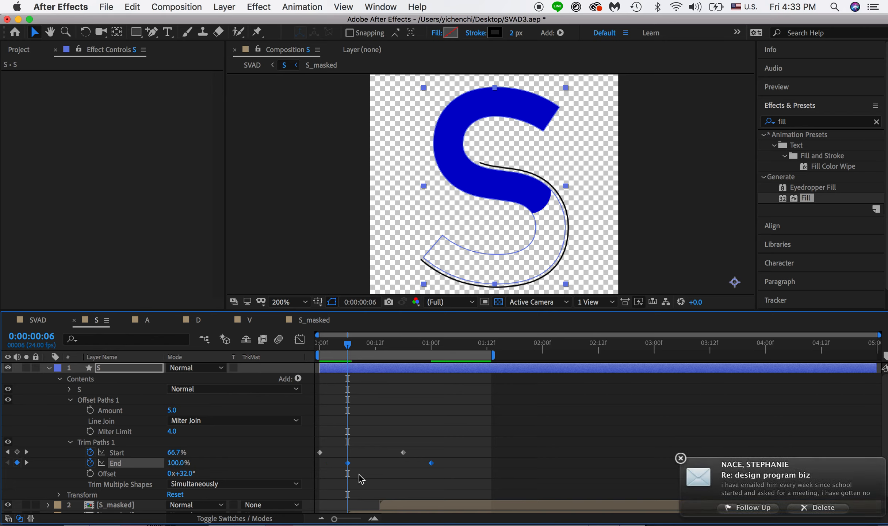
pyautogui.click(680, 458)
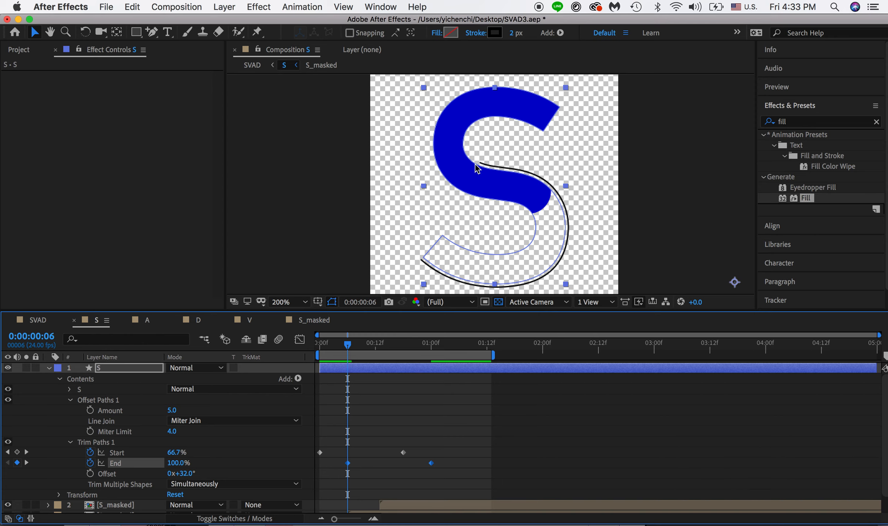
pyautogui.moveTo(432, 467); pyautogui.dragTo(427, 468)
pyautogui.press('Home')
pyautogui.press('space')
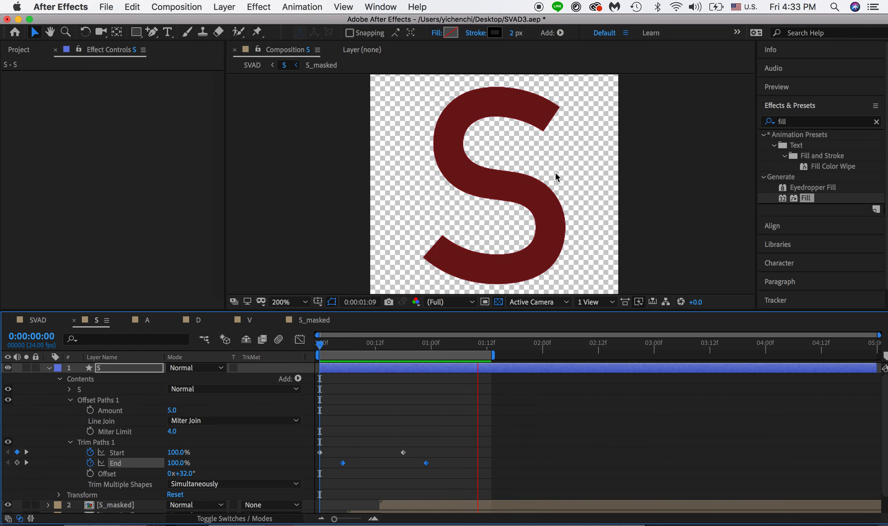
pyautogui.click(352, 339)
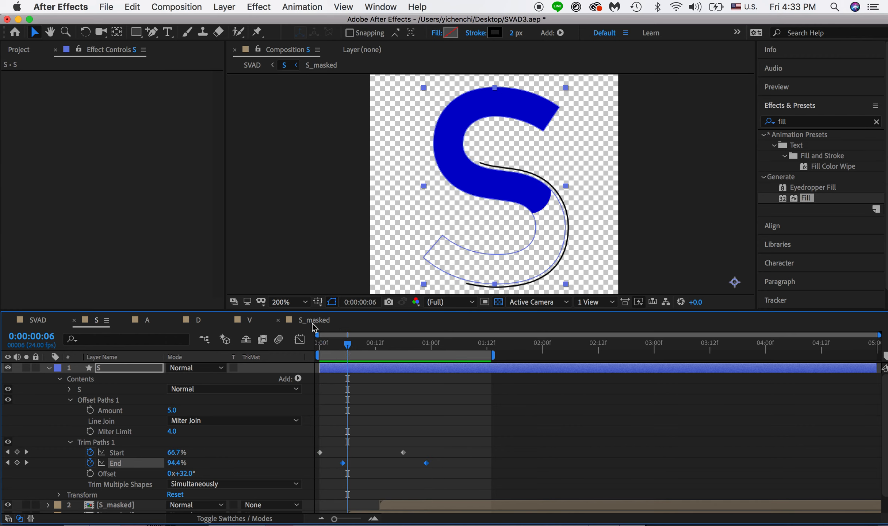
# Step: Copy the S_mask layer from the S_masked composition and paste it above the outlined S layer in composition S
pyautogui.click(50, 369)
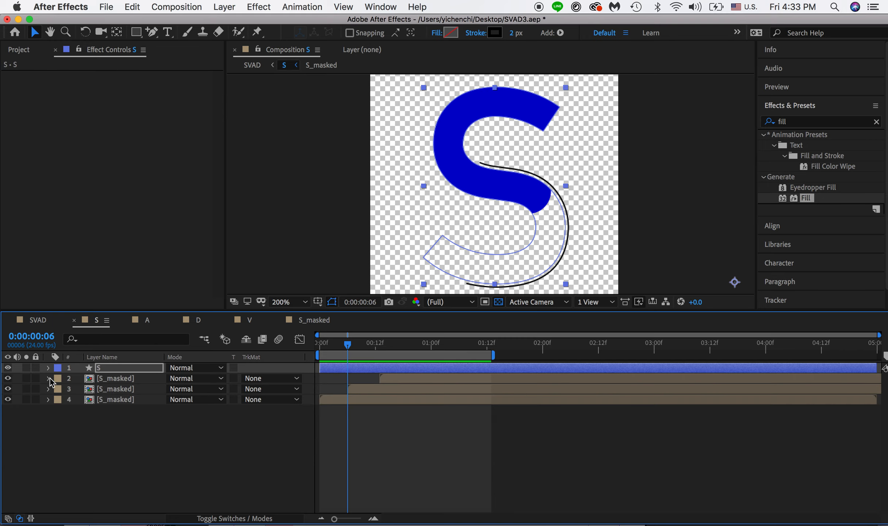
pyautogui.doubleClick(102, 387)
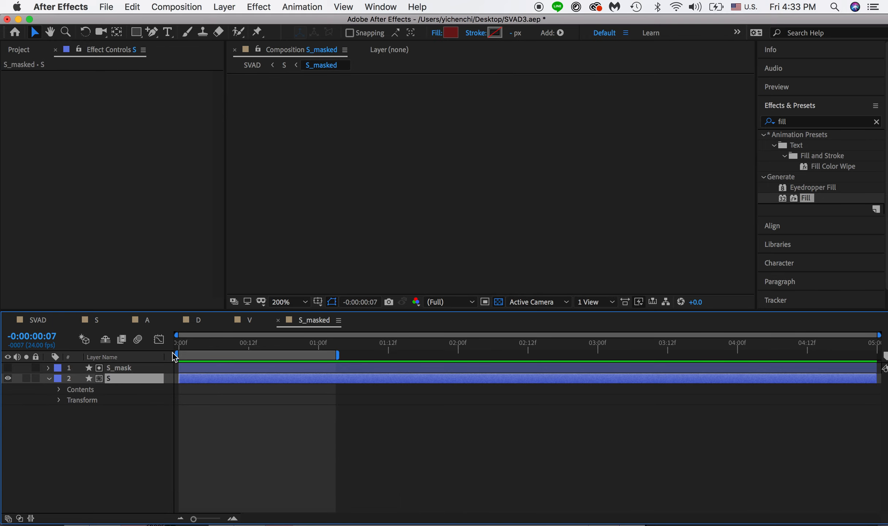
pyautogui.click(130, 368)
pyautogui.click(208, 348)
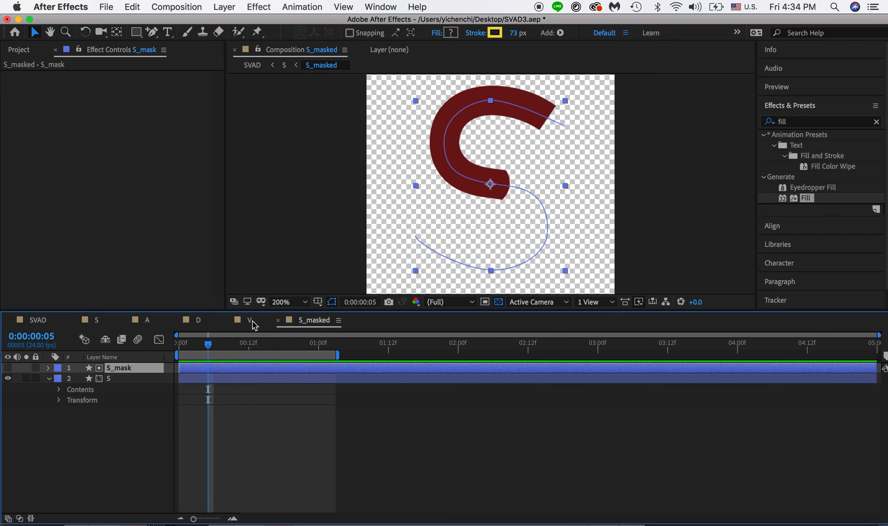
pyautogui.click(101, 324)
pyautogui.click(118, 368)
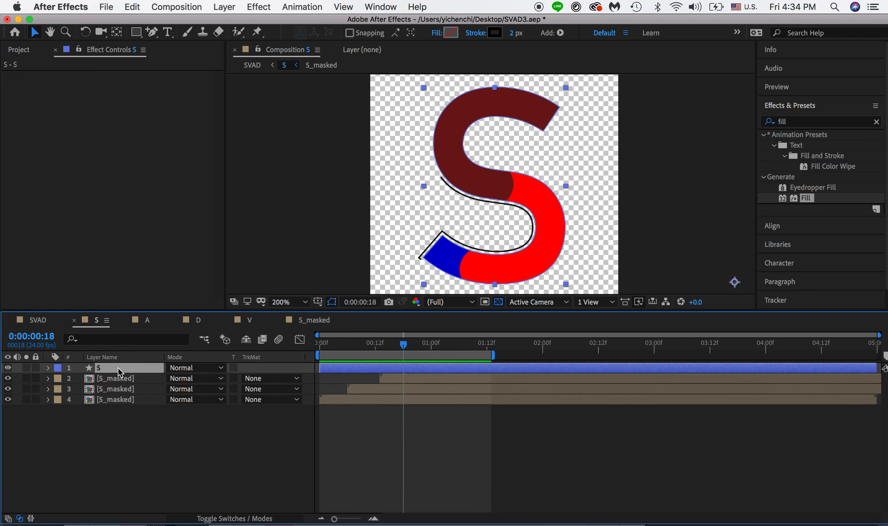
pyautogui.press('super+v')
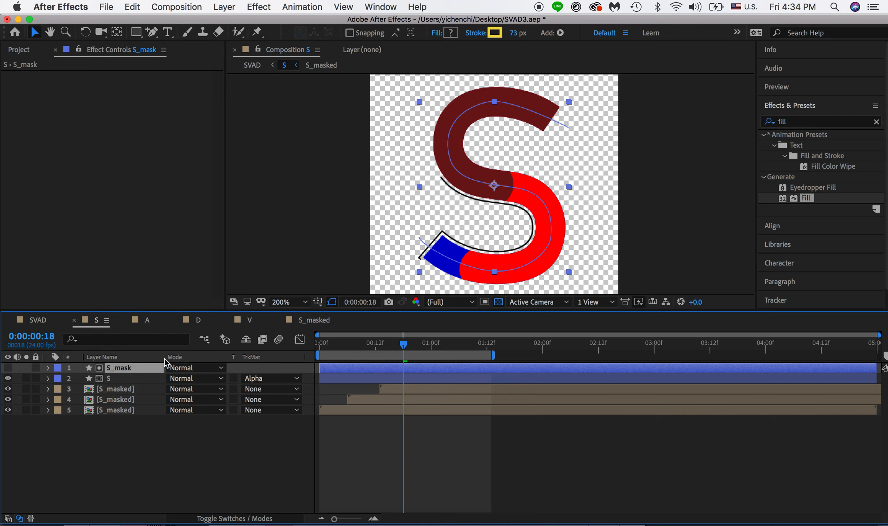
# Step: Rename the outlined S layer as S_stroke and the pasted mask layer as inner stroke
pyautogui.click(110, 383)
pyautogui.press('Return')
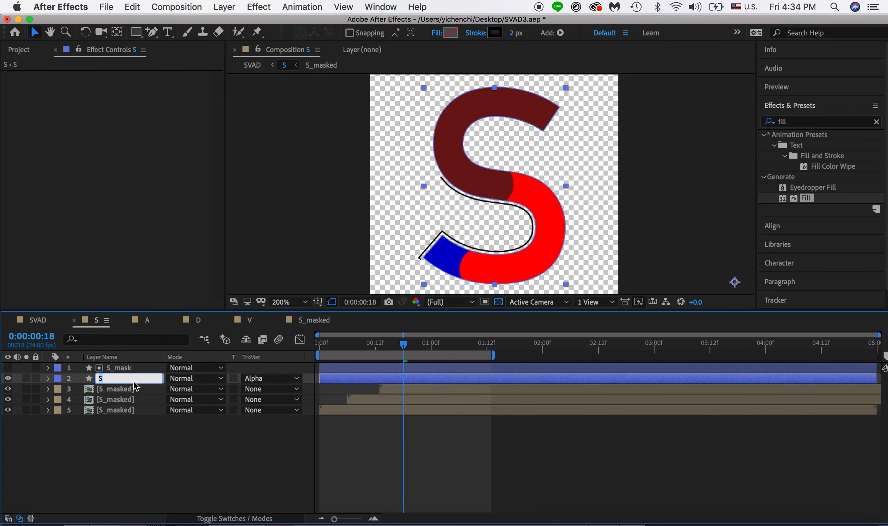
pyautogui.click(133, 377)
pyautogui.press('Return')
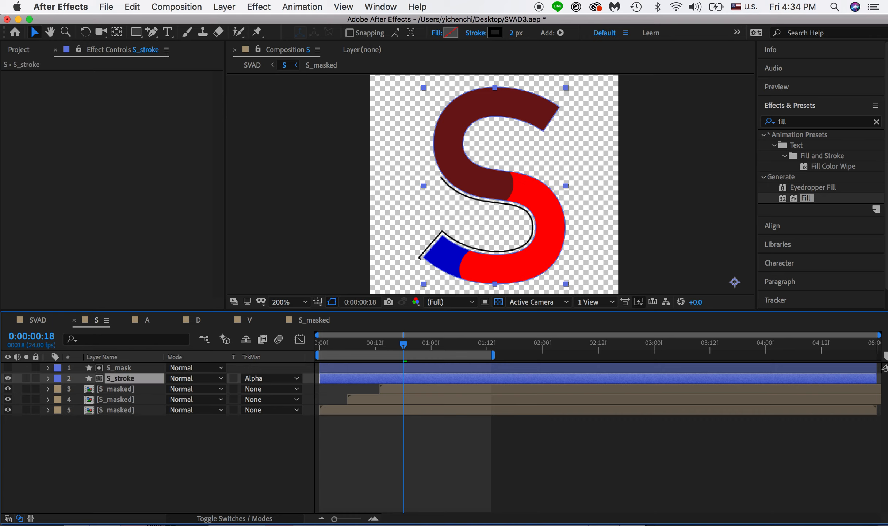
pyautogui.click(121, 368)
pyautogui.press('Return')
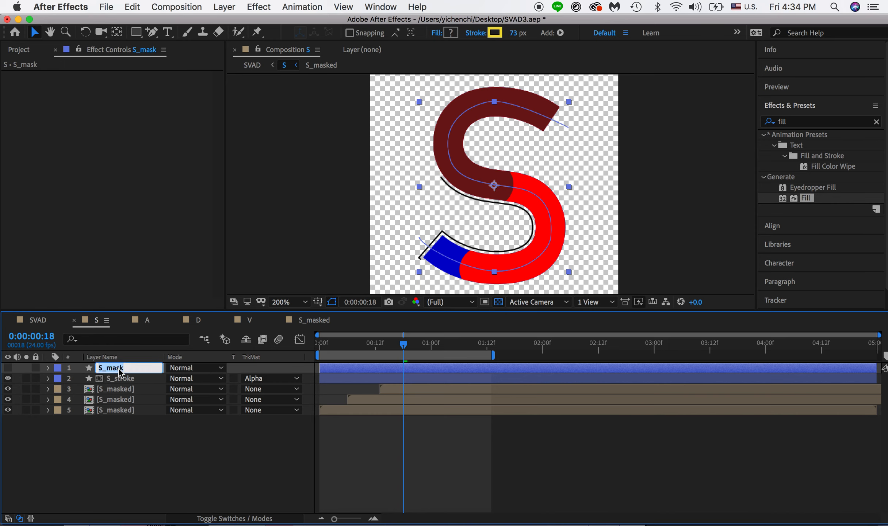
pyautogui.write('inner stroke')
pyautogui.press('Return')
# Step: Set the S_stroke layer's track matte to None and make the inner stroke layer visible
pyautogui.click(130, 374)
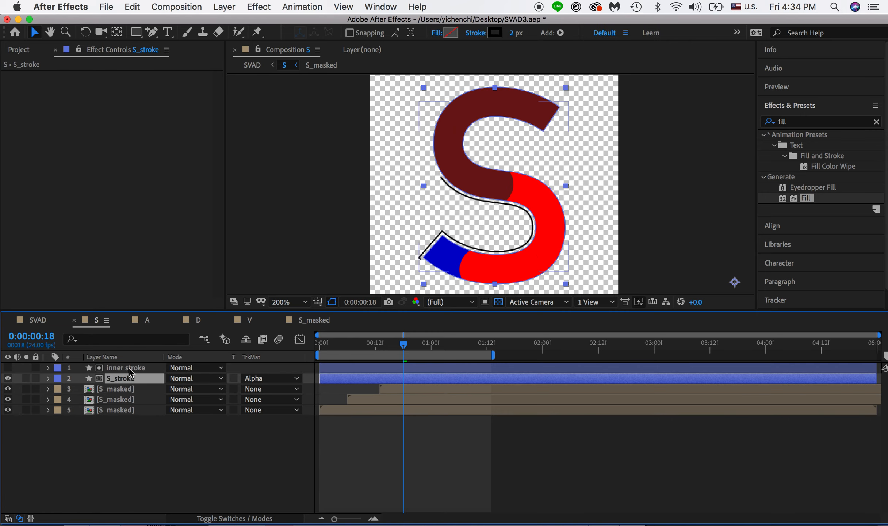
pyautogui.click(129, 368)
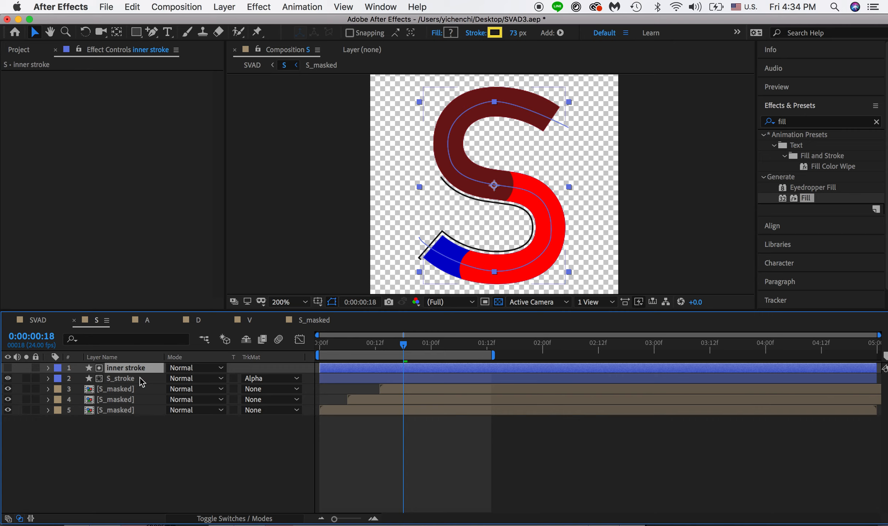
pyautogui.click(135, 380)
pyautogui.click(148, 369)
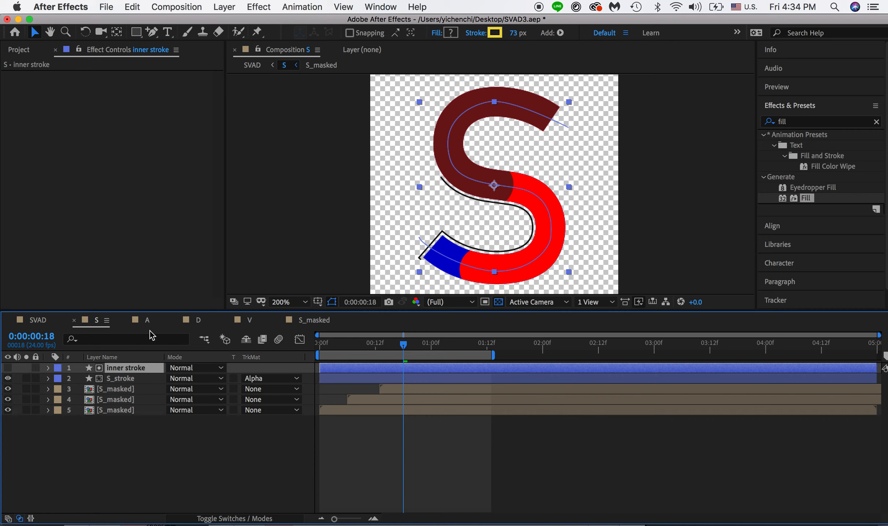
pyautogui.click(294, 378)
pyautogui.click(292, 388)
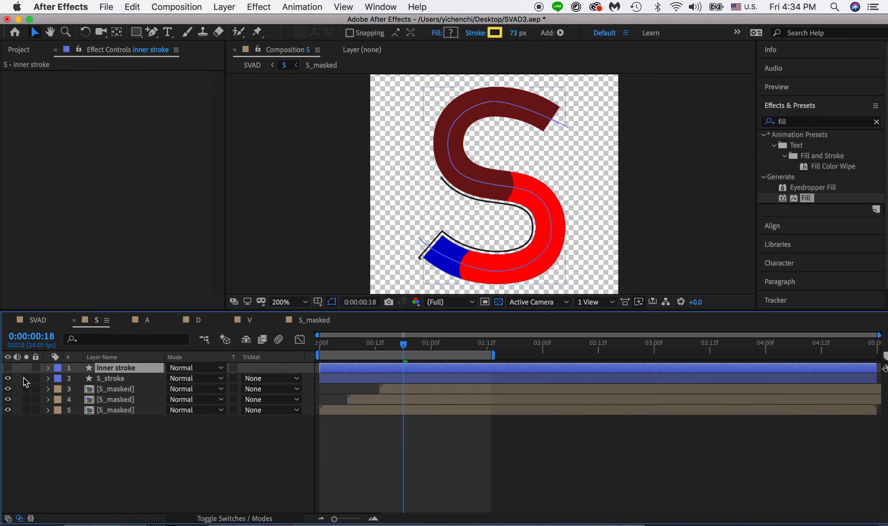
pyautogui.click(8, 367)
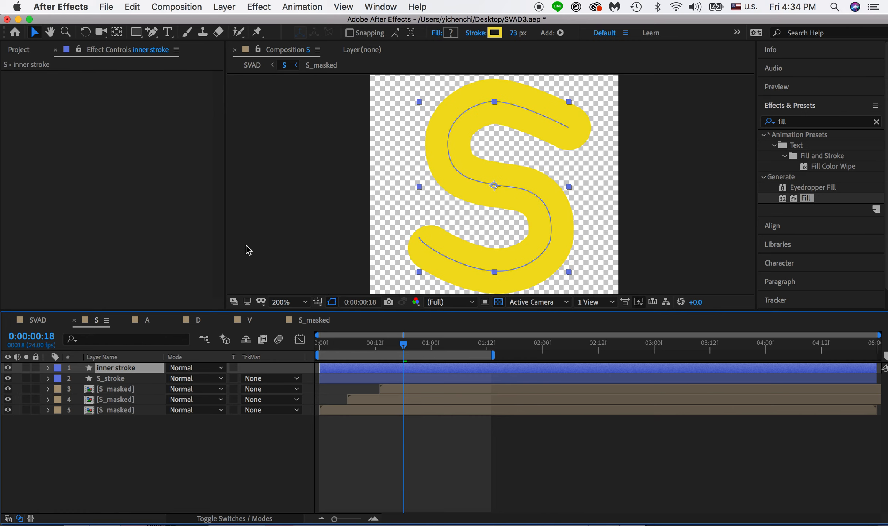
# Step: Change the inner stroke's colour to white (FFFFFF) and its stroke width to 8 px
pyautogui.moveTo(515, 33); pyautogui.dragTo(493, 36)
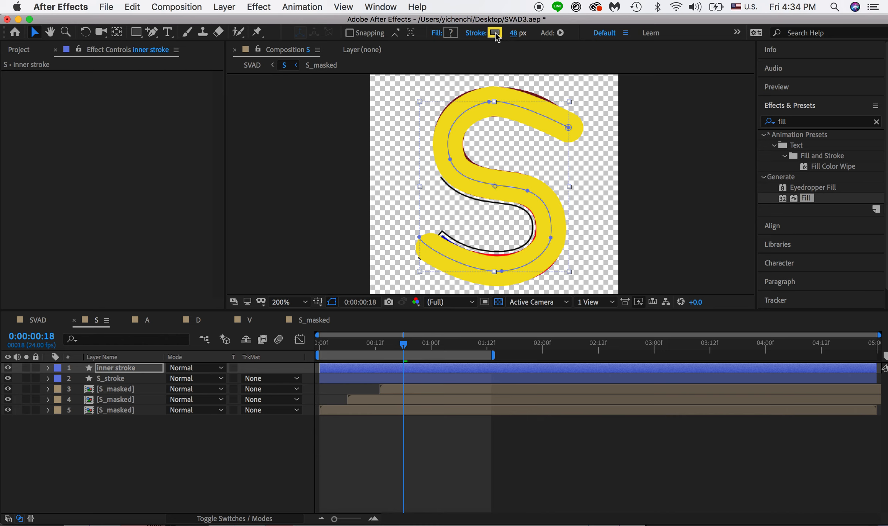
pyautogui.click(495, 33)
pyautogui.moveTo(248, 109)
pyautogui.mouseDown()
pyautogui.moveTo(184, 99)
pyautogui.moveTo(36, 49)
pyautogui.moveTo(47, 66)
pyautogui.mouseUp()
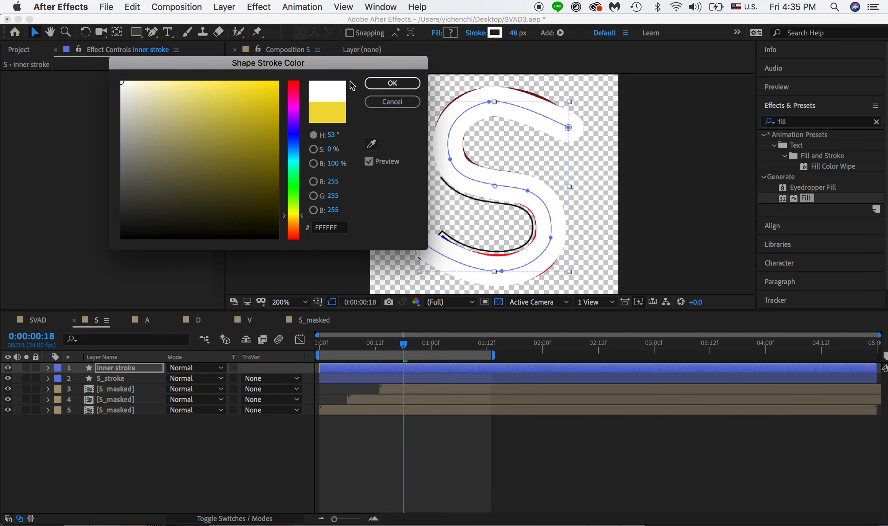
pyautogui.click(392, 83)
pyautogui.moveTo(515, 34); pyautogui.dragTo(491, 37)
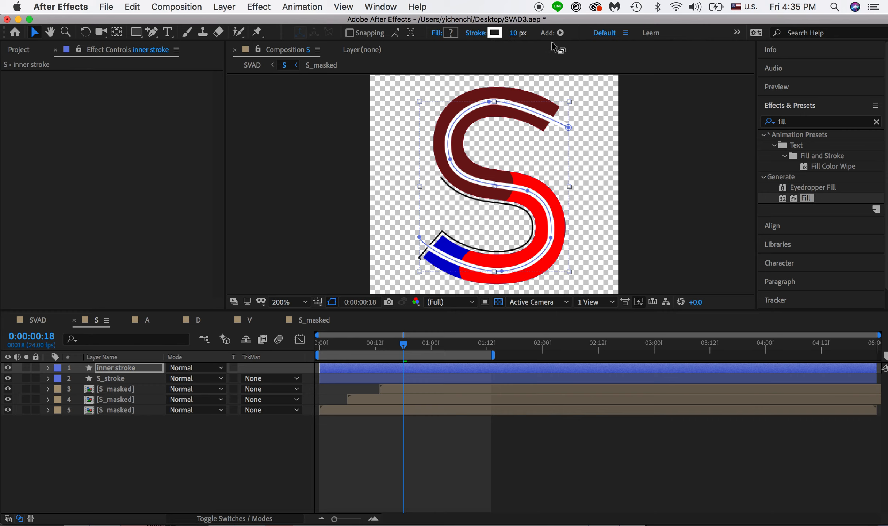
pyautogui.moveTo(514, 33); pyautogui.dragTo(511, 33)
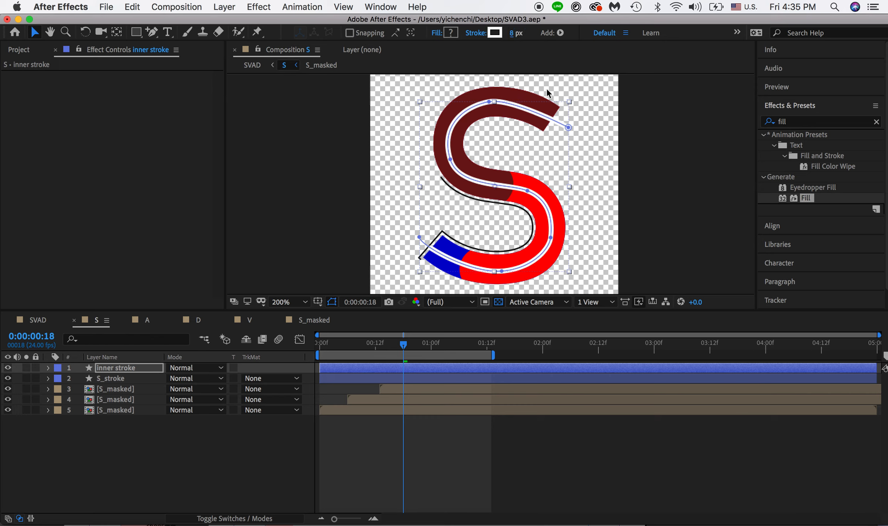
# Step: Pull the inner stroke path's upper end point slightly inward and adjust the curve handles at both ends to centre it in the S
pyautogui.click(569, 127)
pyautogui.moveTo(572, 127); pyautogui.dragTo(561, 123)
pyautogui.moveTo(511, 98); pyautogui.dragTo(518, 98)
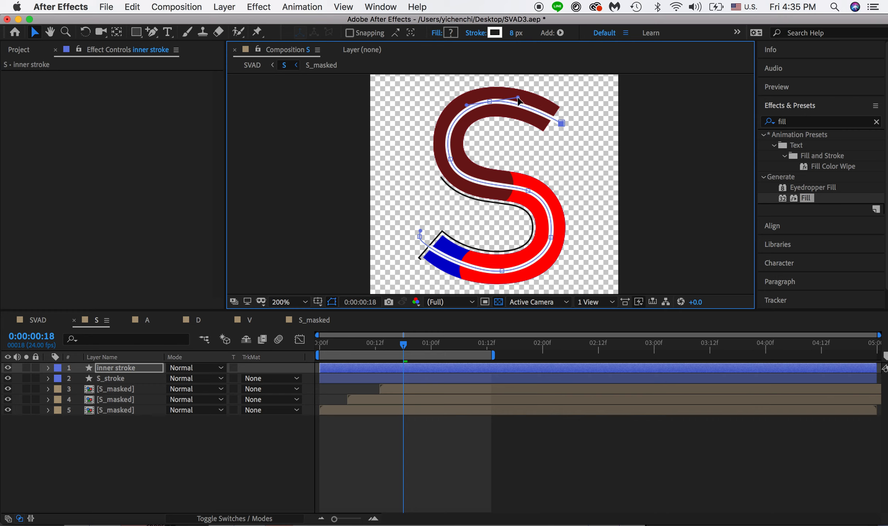
pyautogui.click(420, 237)
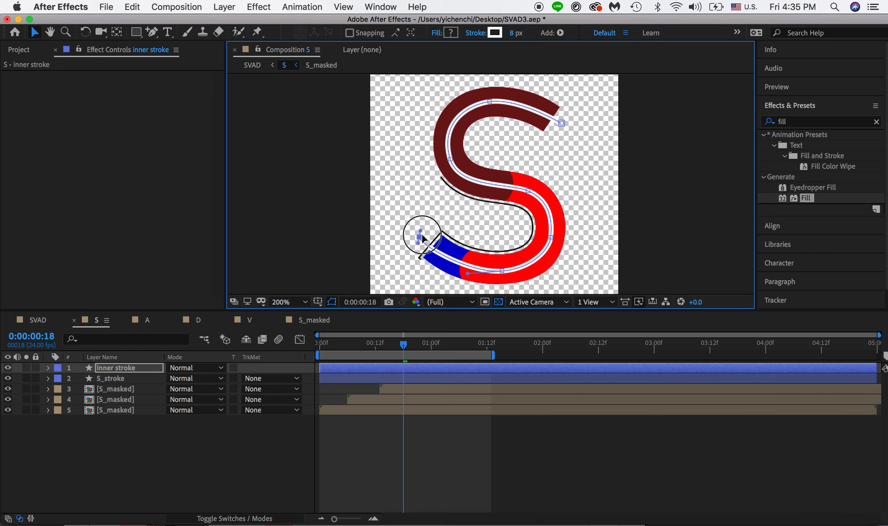
pyautogui.moveTo(423, 235)
pyautogui.mouseDown()
pyautogui.moveTo(415, 227)
pyautogui.moveTo(414, 234)
pyautogui.mouseUp()
pyautogui.click(436, 210)
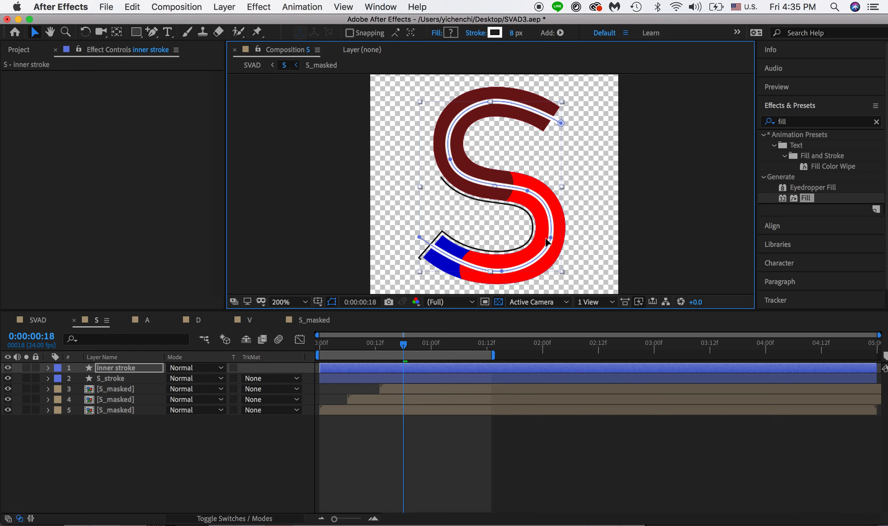
# Step: Check the white inner stroke against the coloured S layers and outline at frames 5 and 9
pyautogui.moveTo(396, 347)
pyautogui.mouseDown()
pyautogui.moveTo(308, 347)
pyautogui.moveTo(349, 347)
pyautogui.mouseUp()
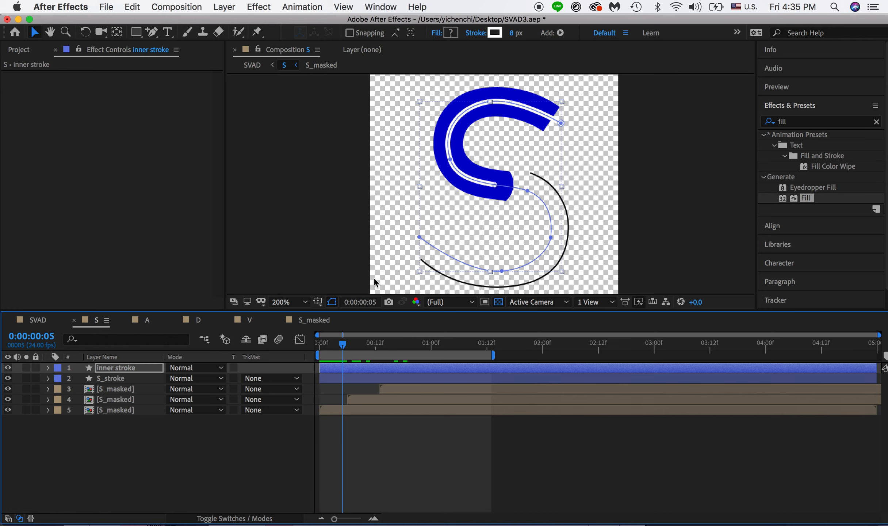
pyautogui.click(383, 232)
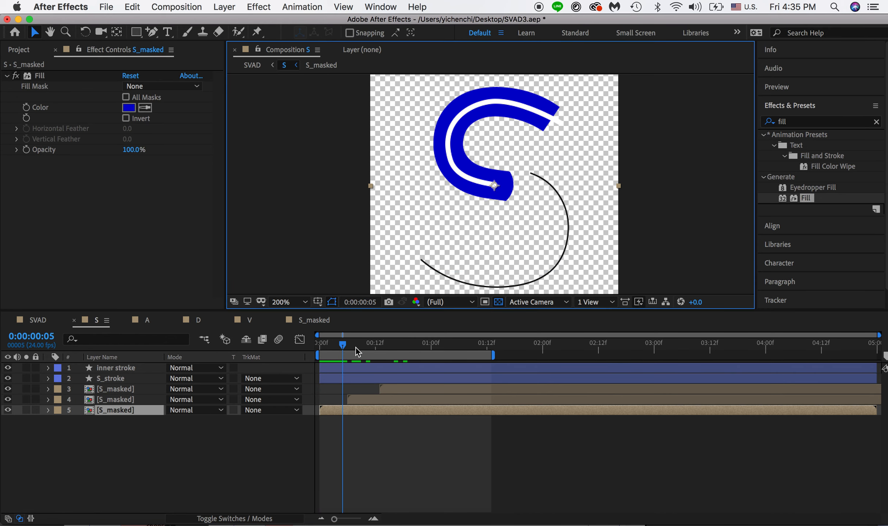
pyautogui.moveTo(343, 346)
pyautogui.mouseDown()
pyautogui.moveTo(323, 347)
pyautogui.moveTo(456, 361)
pyautogui.moveTo(398, 351)
pyautogui.moveTo(311, 353)
pyautogui.moveTo(361, 353)
pyautogui.mouseUp()
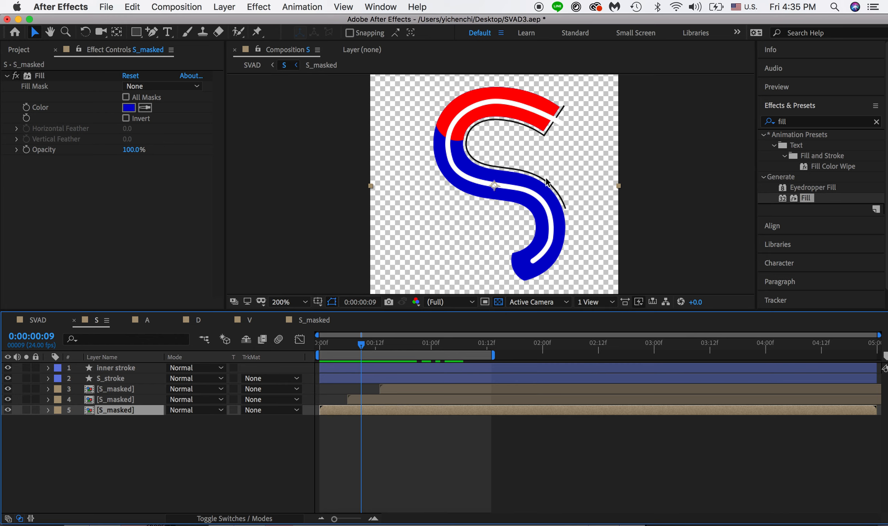
# Step: Expand the inner stroke layer's Trim Paths settings and set Start to 100% at frame 0
pyautogui.click(131, 368)
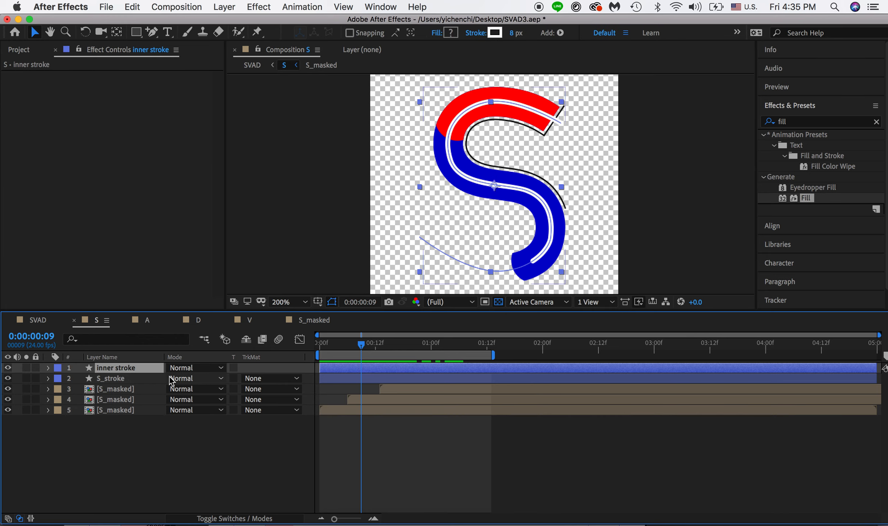
pyautogui.click(48, 367)
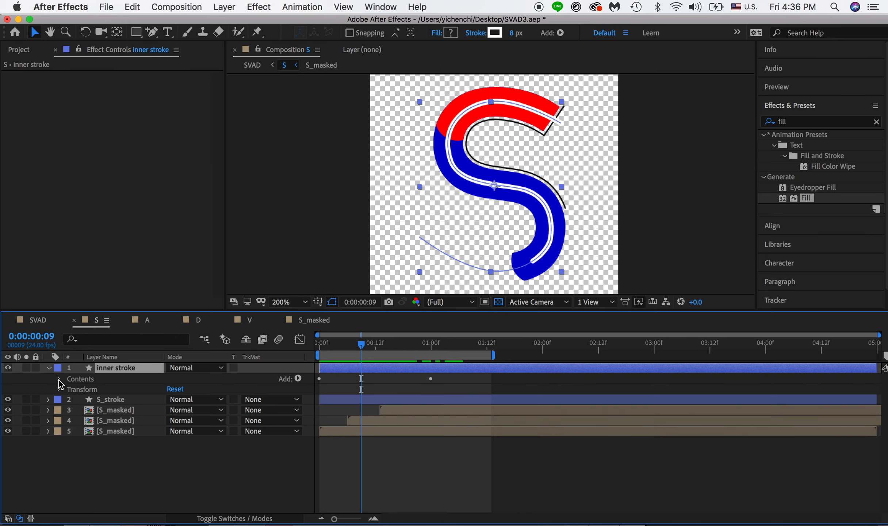
pyautogui.click(59, 379)
pyautogui.click(70, 389)
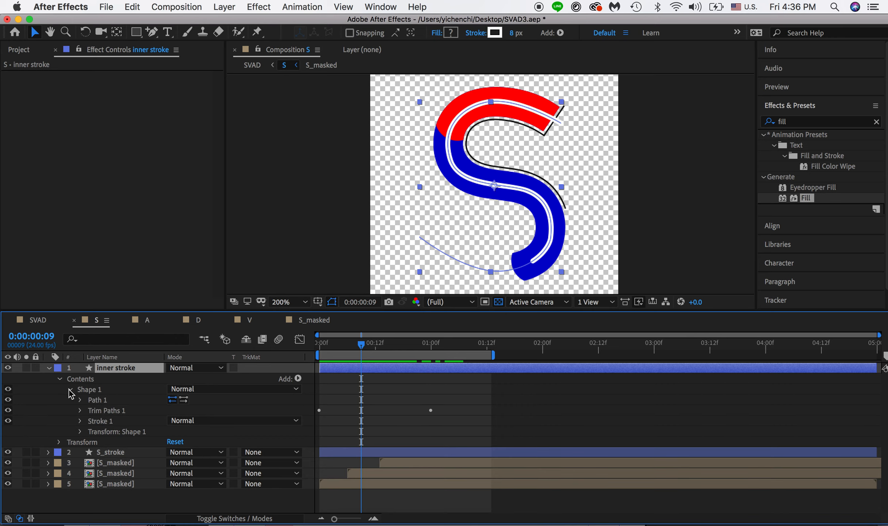
pyautogui.click(81, 401)
pyautogui.click(80, 401)
pyautogui.click(80, 410)
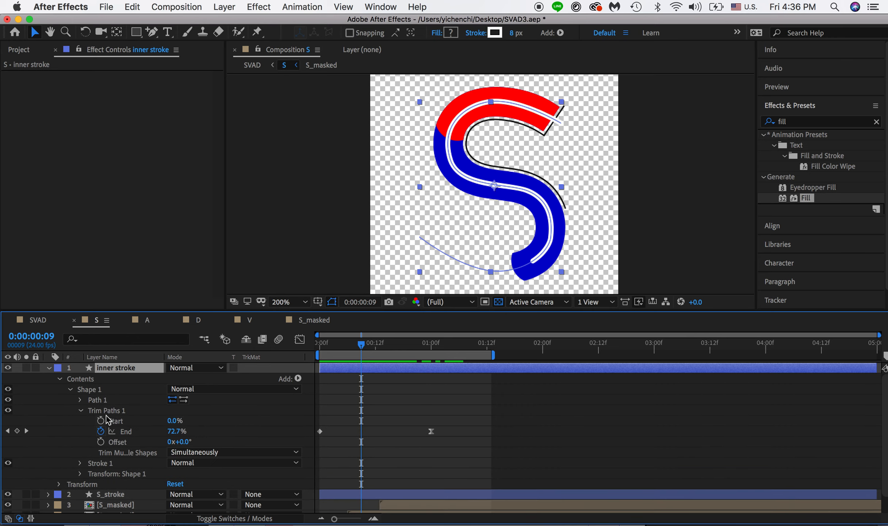
pyautogui.moveTo(360, 347); pyautogui.dragTo(320, 349)
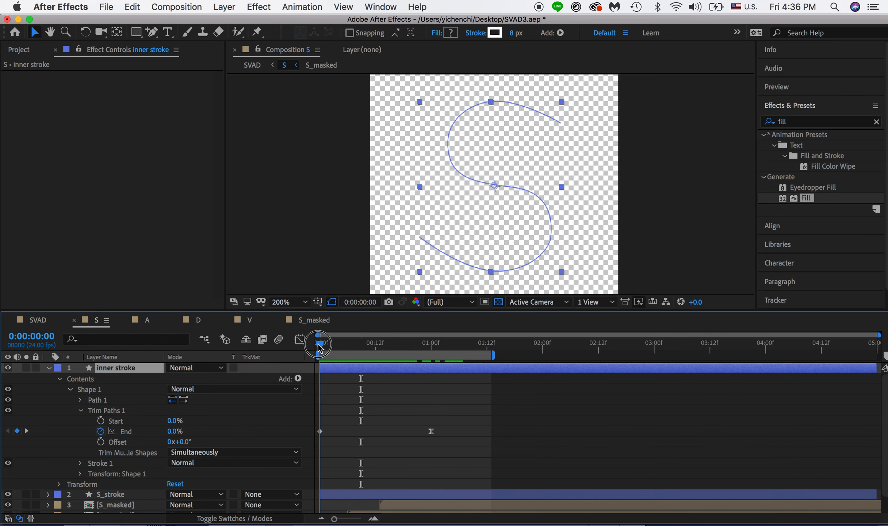
pyautogui.moveTo(319, 347)
pyautogui.mouseDown()
pyautogui.moveTo(423, 351)
pyautogui.moveTo(298, 331)
pyautogui.mouseUp()
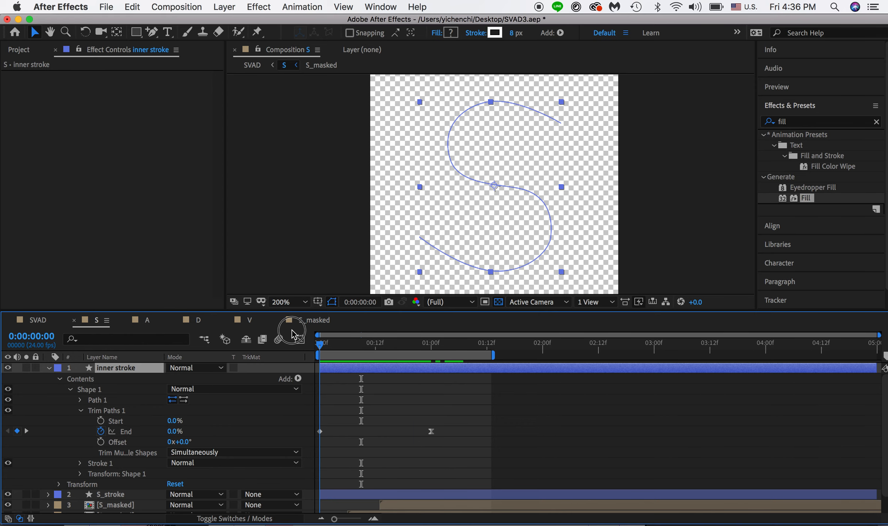
pyautogui.moveTo(174, 421)
pyautogui.mouseDown()
pyautogui.moveTo(268, 419)
pyautogui.moveTo(196, 405)
pyautogui.moveTo(252, 405)
pyautogui.moveTo(196, 402)
pyautogui.moveTo(184, 405)
pyautogui.moveTo(290, 409)
pyautogui.mouseUp()
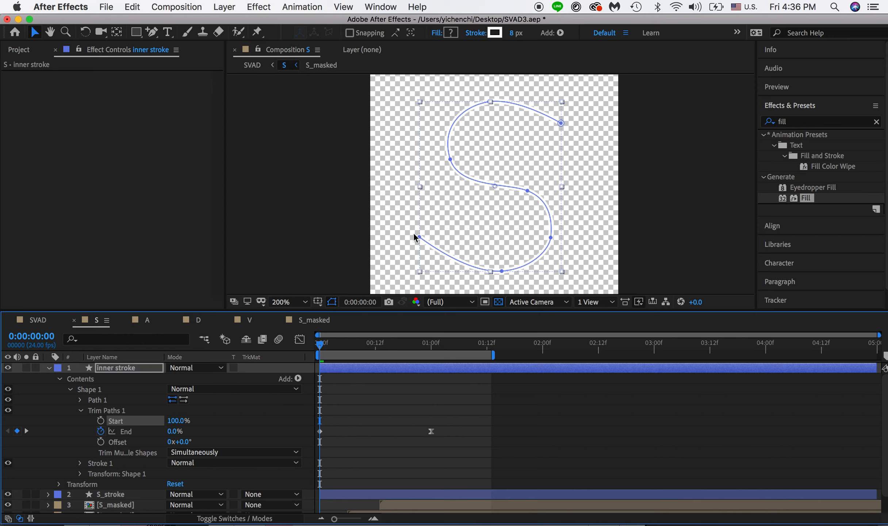
# Step: Reverse the inner stroke's End animation by raising End to 98% at frame 0 and lowering it at the 1-second keyframe
pyautogui.moveTo(175, 433); pyautogui.dragTo(240, 437)
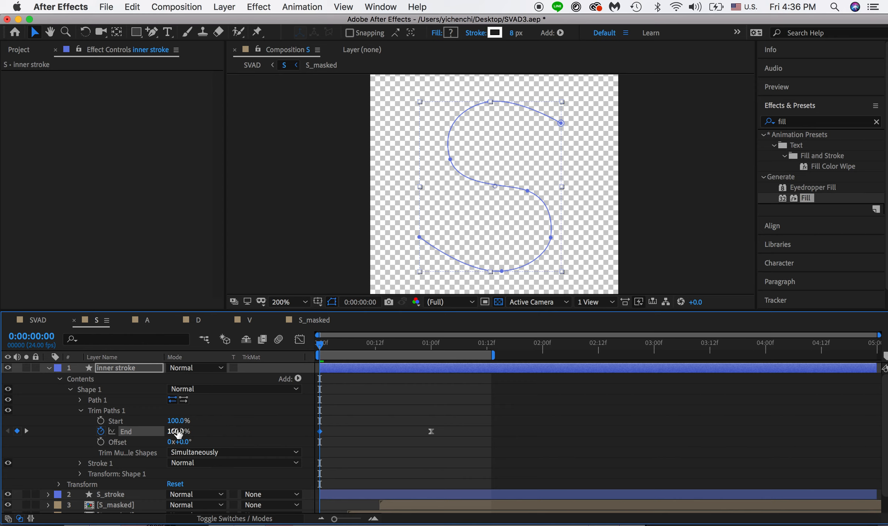
pyautogui.moveTo(178, 434); pyautogui.dragTo(243, 428)
pyautogui.moveTo(176, 435); pyautogui.dragTo(220, 433)
pyautogui.click(26, 431)
pyautogui.click(178, 433)
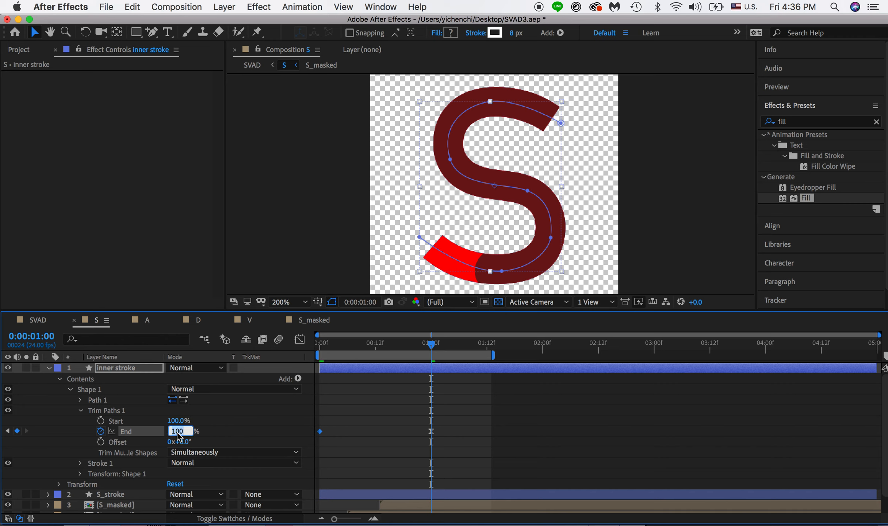
pyautogui.press('Return')
# Step: Turn off the transparency grid and set the inner stroke's End keyframe at frame 0 to 100%
pyautogui.moveTo(360, 343)
pyautogui.mouseDown()
pyautogui.moveTo(297, 345)
pyautogui.moveTo(376, 353)
pyautogui.moveTo(324, 351)
pyautogui.mouseUp()
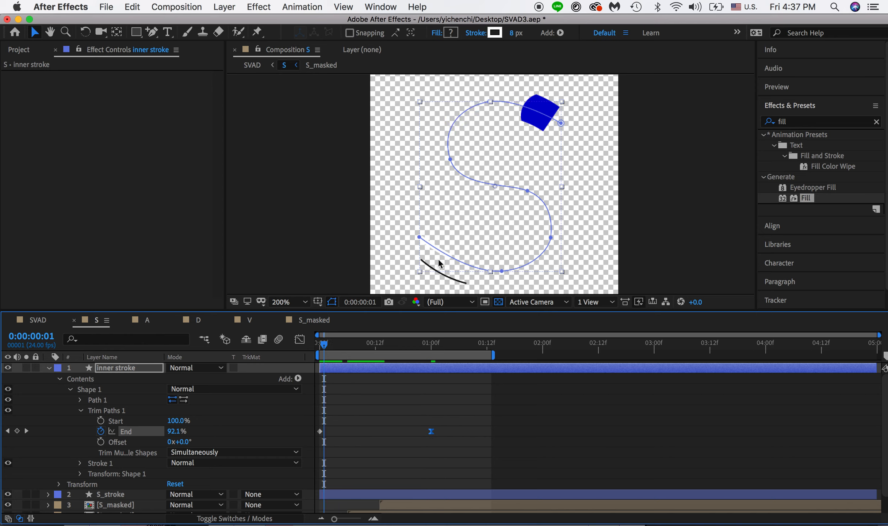
pyautogui.click(498, 301)
pyautogui.click(327, 349)
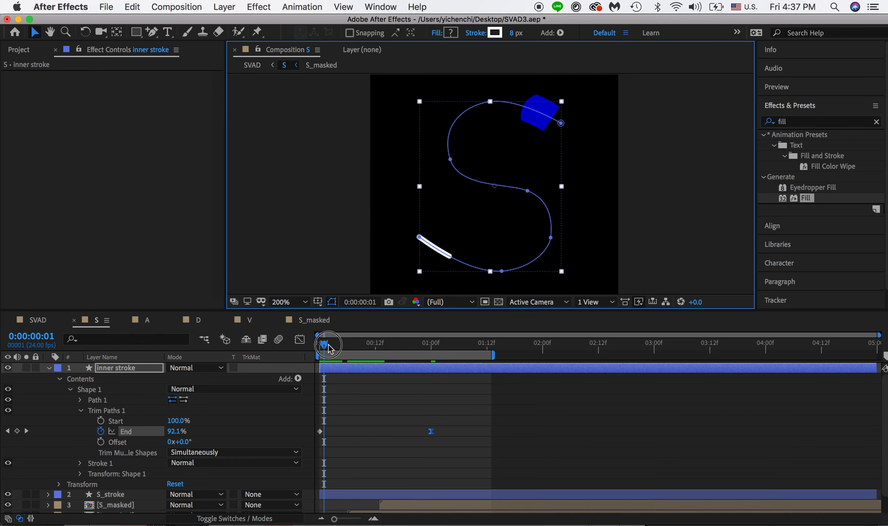
pyautogui.moveTo(326, 350)
pyautogui.mouseDown()
pyautogui.moveTo(420, 348)
pyautogui.moveTo(288, 349)
pyautogui.mouseUp()
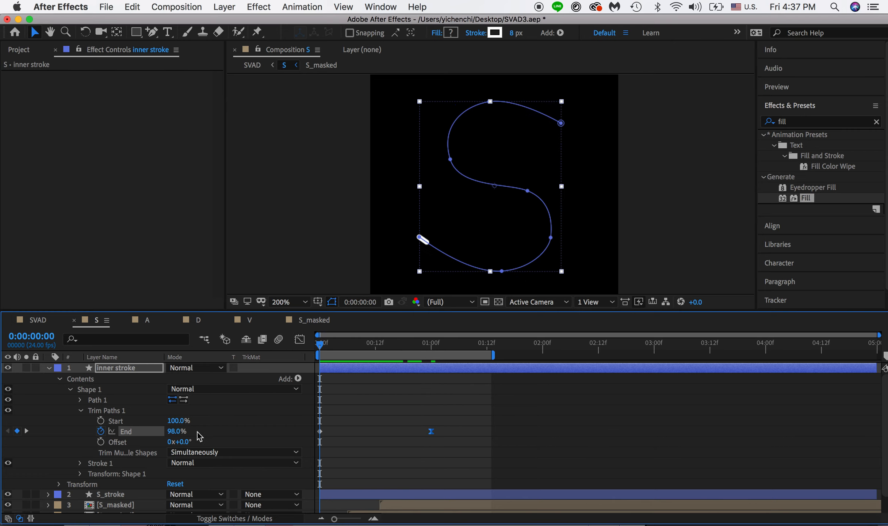
pyautogui.click(173, 432)
pyautogui.write('100')
pyautogui.press('Return')
# Step: Try to paste the inner stroke's End keyframes onto its Start property at frame 8
pyautogui.moveTo(323, 347); pyautogui.dragTo(354, 348)
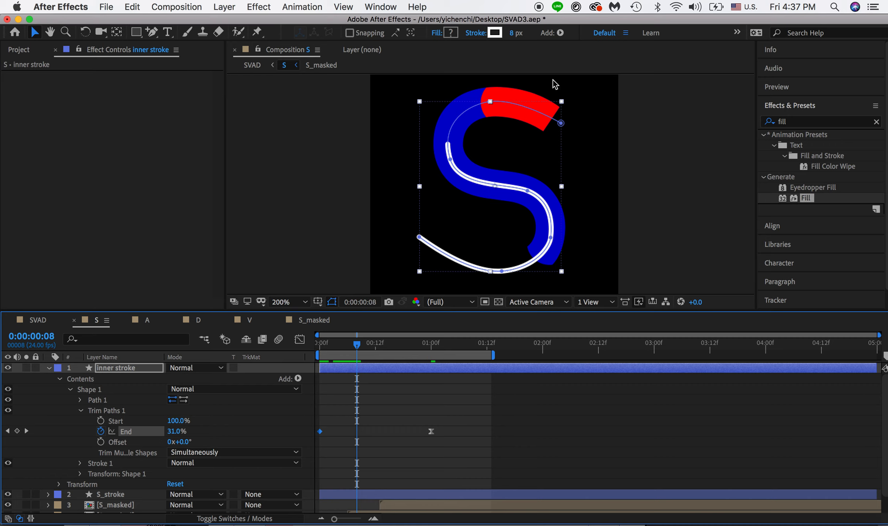
pyautogui.moveTo(446, 437); pyautogui.dragTo(314, 433)
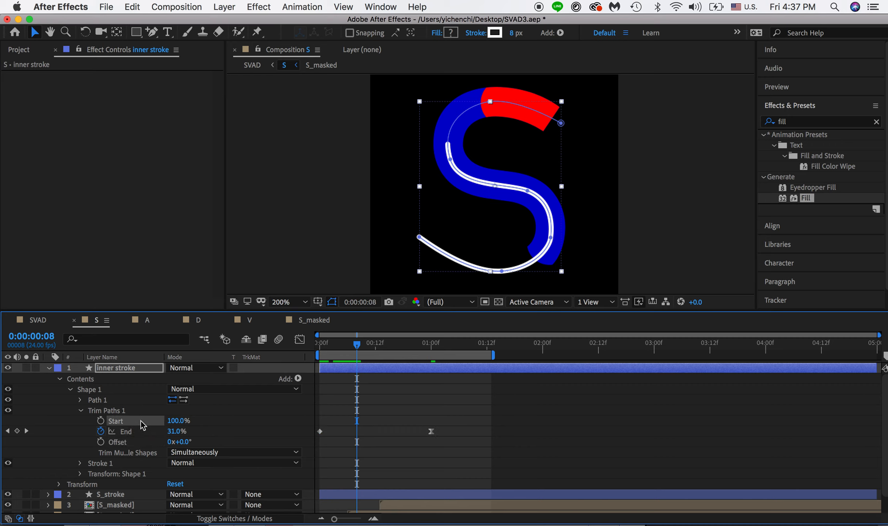
pyautogui.press('super+v')
pyautogui.press('super+z')
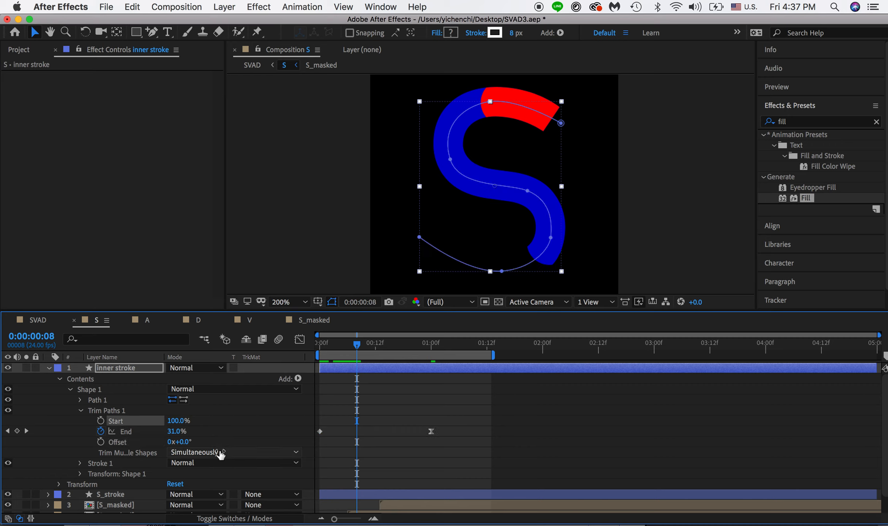
# Step: Enable keyframing for Start, copy both End keyframes onto it beginning at frame 0, and delete the stray Start keyframe at frame 8
pyautogui.click(101, 422)
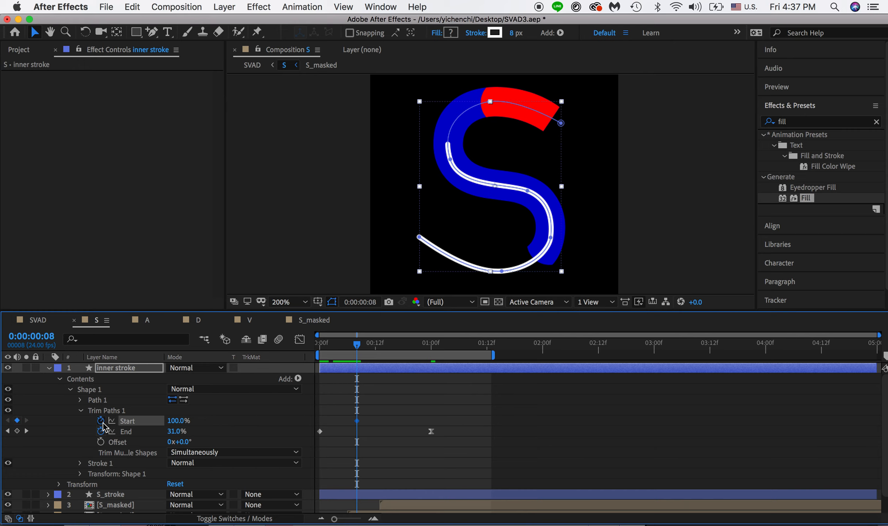
pyautogui.press('super+v')
pyautogui.press('super+z')
pyautogui.press('super+shift+z')
pyautogui.press('super+z')
pyautogui.click(431, 431)
pyautogui.moveTo(359, 345); pyautogui.dragTo(285, 343)
pyautogui.moveTo(454, 433); pyautogui.dragTo(313, 428)
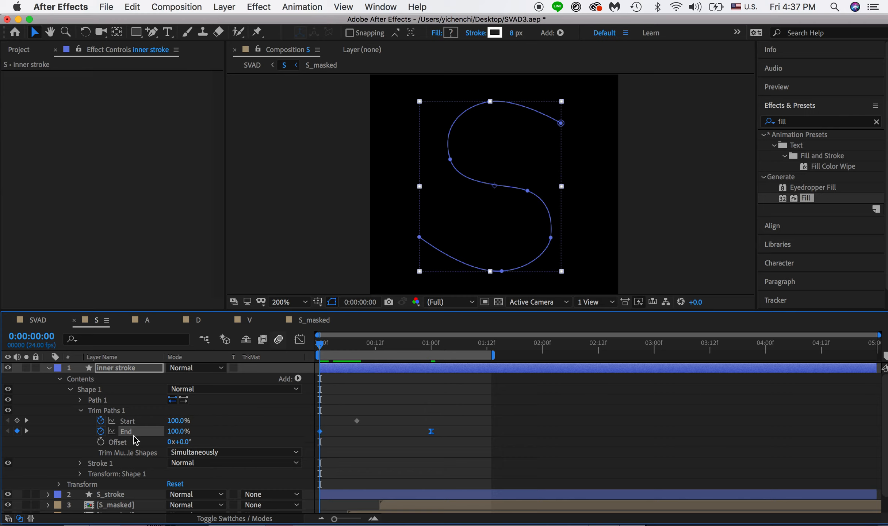
pyautogui.click(130, 422)
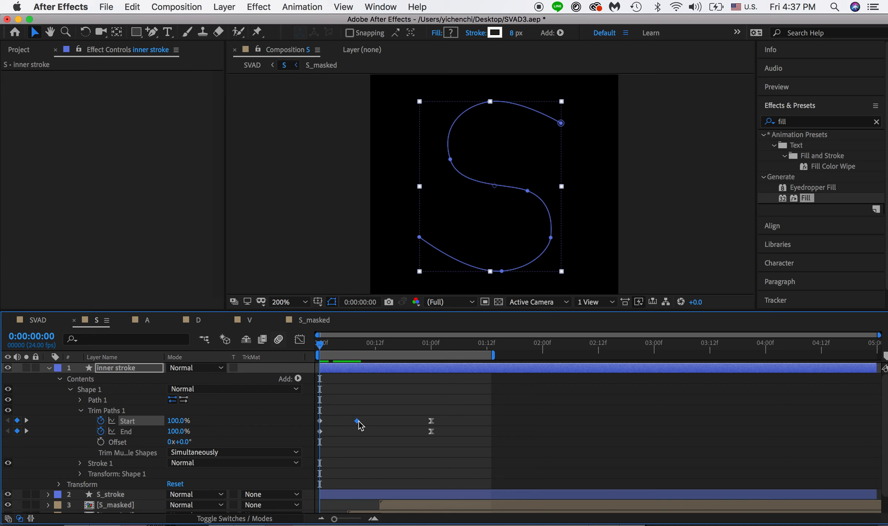
pyautogui.press('Delete')
# Step: Shift both Start keyframes later so the inner stroke's trailing end begins moving at about frame 6
pyautogui.moveTo(443, 425); pyautogui.dragTo(359, 423)
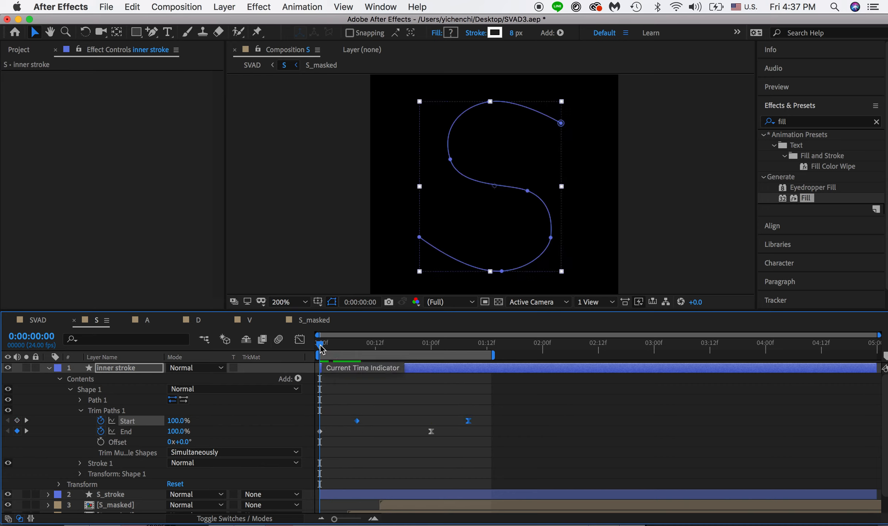
pyautogui.click(343, 346)
pyautogui.moveTo(343, 347)
pyautogui.mouseDown()
pyautogui.moveTo(390, 348)
pyautogui.moveTo(352, 349)
pyautogui.mouseUp()
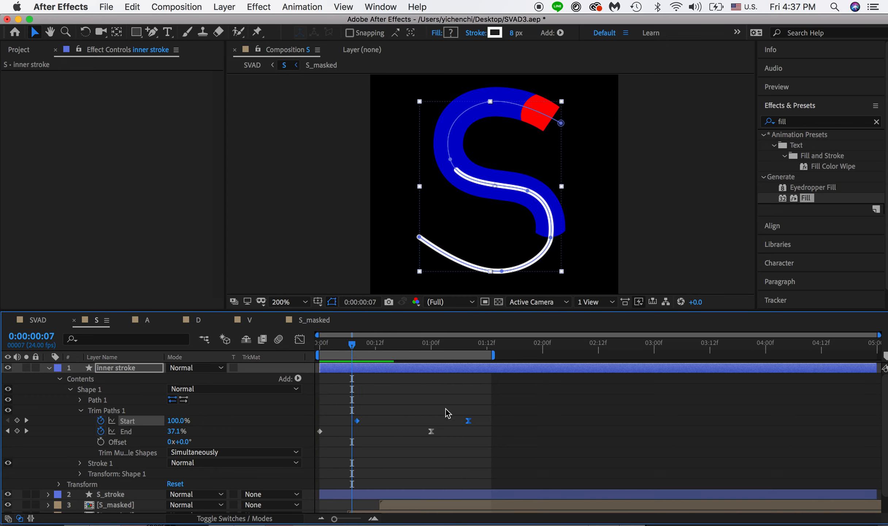
pyautogui.moveTo(471, 427); pyautogui.dragTo(462, 426)
# Step: Preview the S animation from frame 0 and turn the transparency grid back on
pyautogui.moveTo(351, 349)
pyautogui.mouseDown()
pyautogui.moveTo(322, 349)
pyautogui.moveTo(452, 357)
pyautogui.moveTo(255, 351)
pyautogui.mouseUp()
pyautogui.press('space')
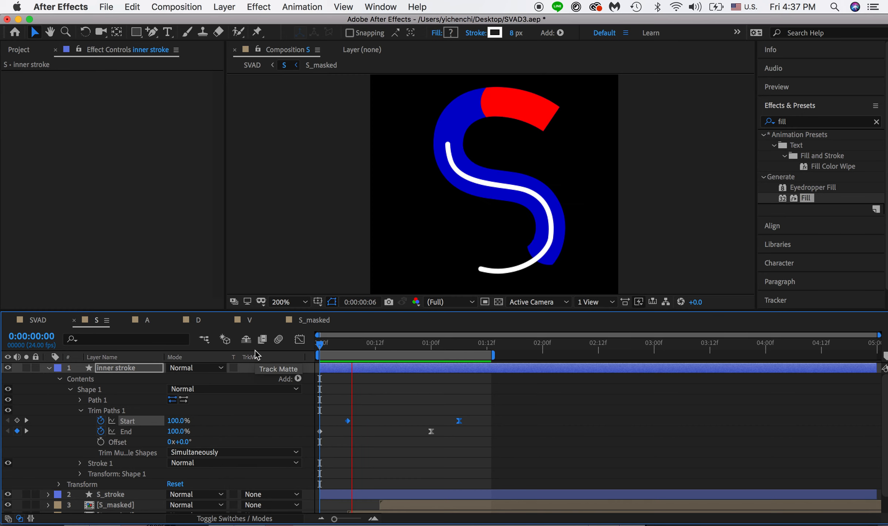
pyautogui.click(498, 303)
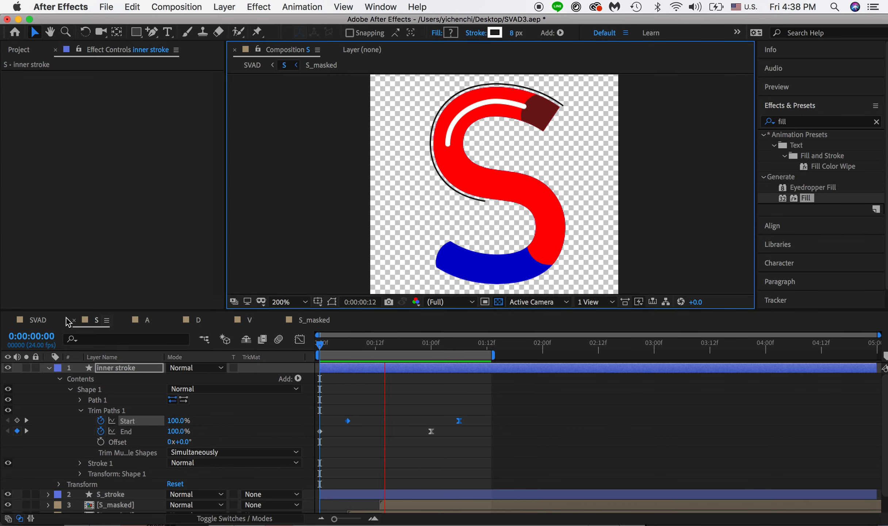
# Step: Preview the main SVAD composition with its work area shortened to end at about 1:19
pyautogui.click(56, 320)
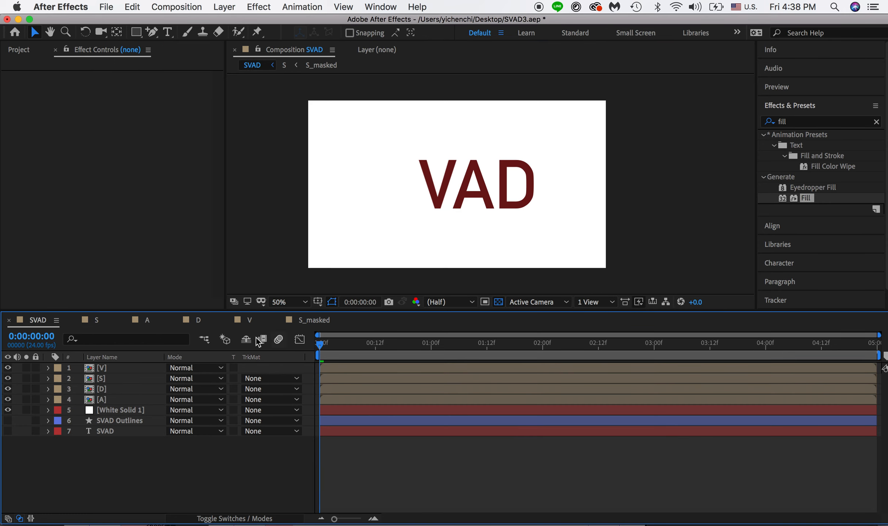
pyautogui.press('space')
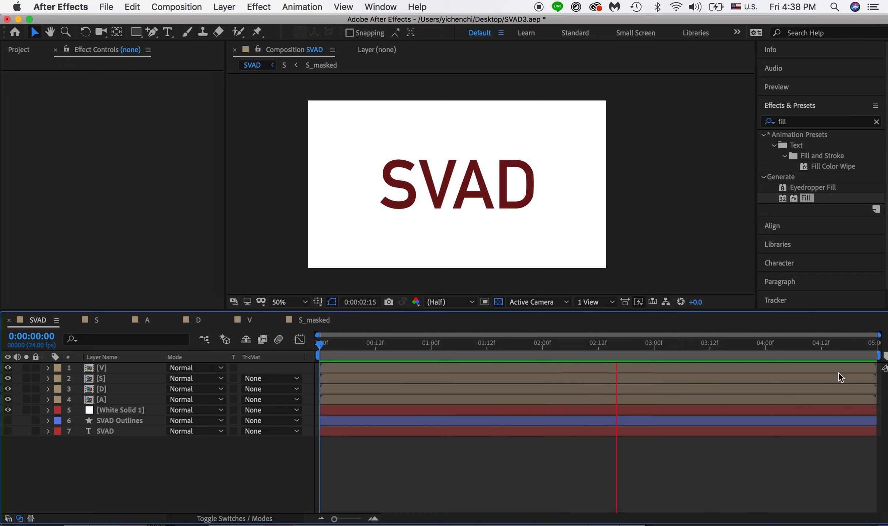
pyautogui.press('space')
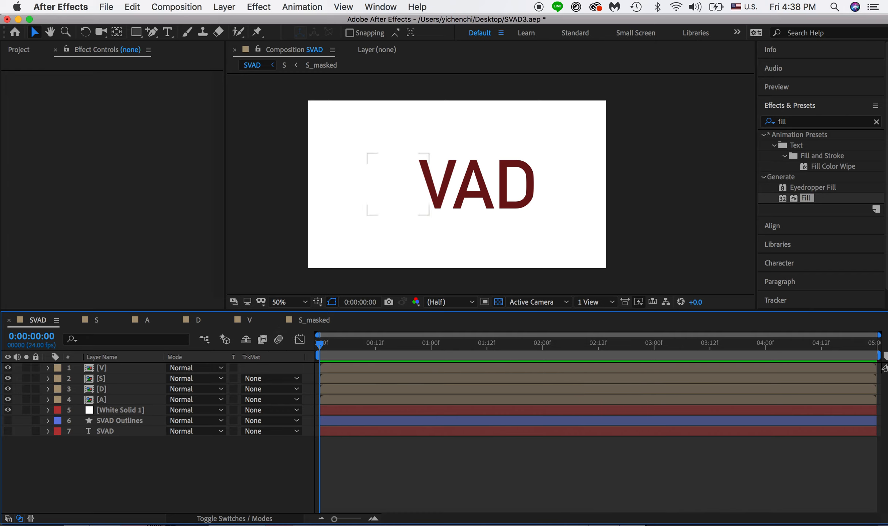
pyautogui.moveTo(881, 353); pyautogui.dragTo(520, 362)
pyautogui.press('space')
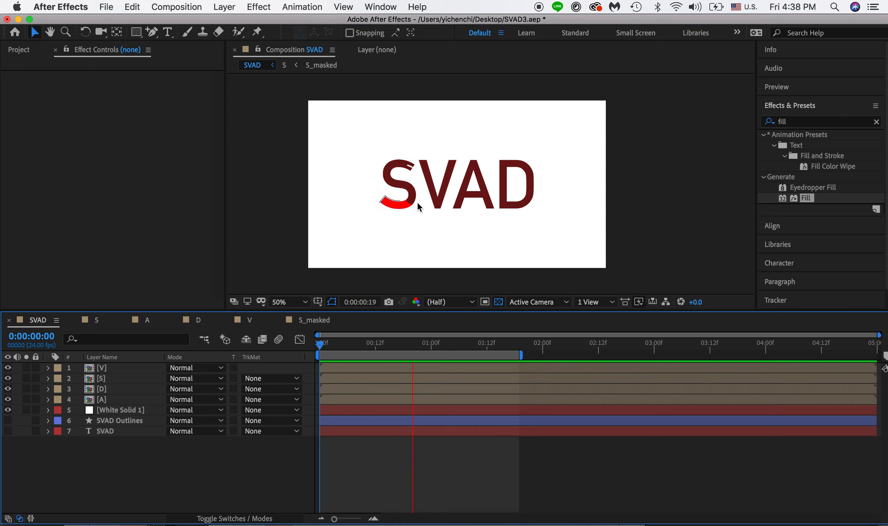
pyautogui.click(357, 346)
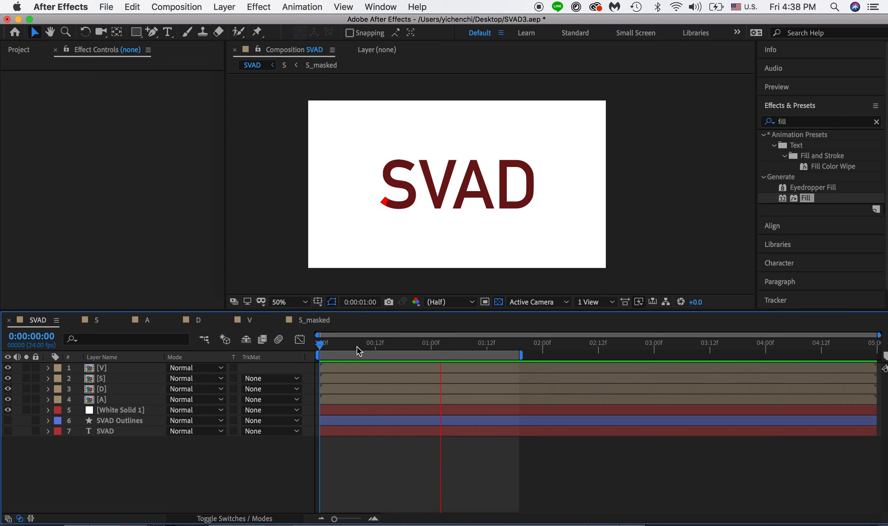
pyautogui.click(357, 345)
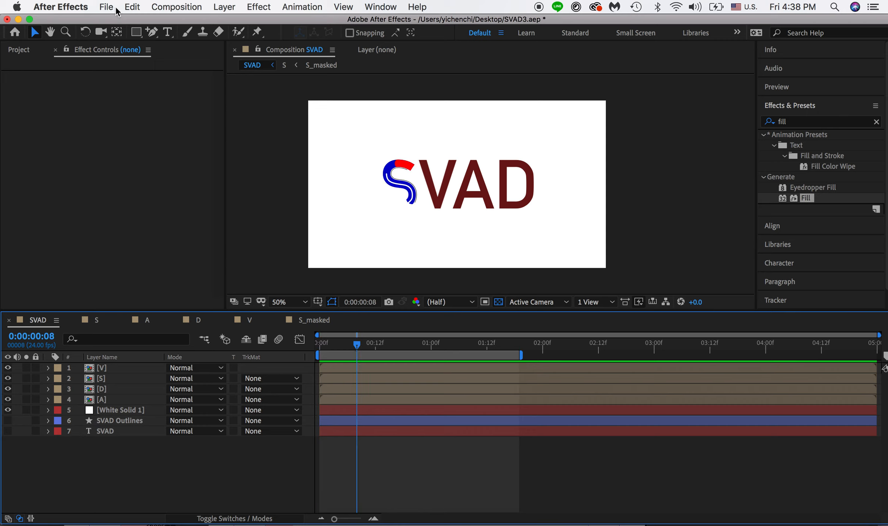
pyautogui.click(746, 522)
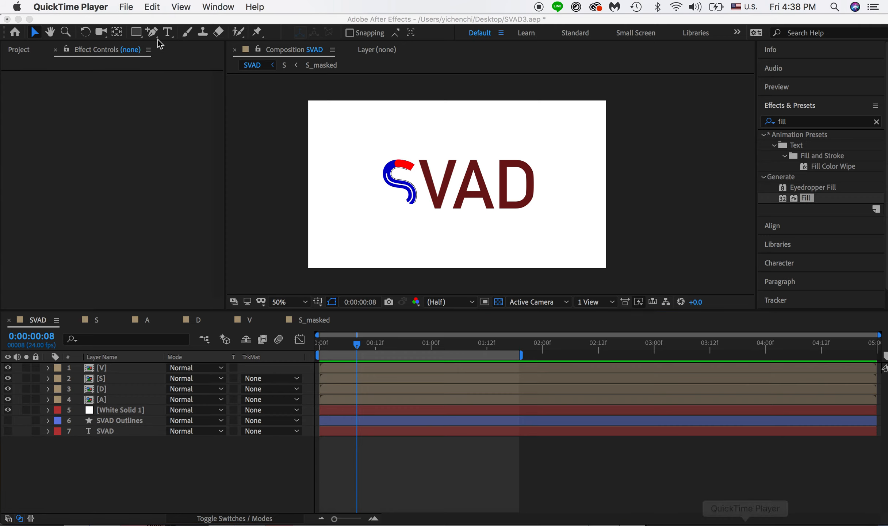
pyautogui.click(125, 7)
pyautogui.click(125, 8)
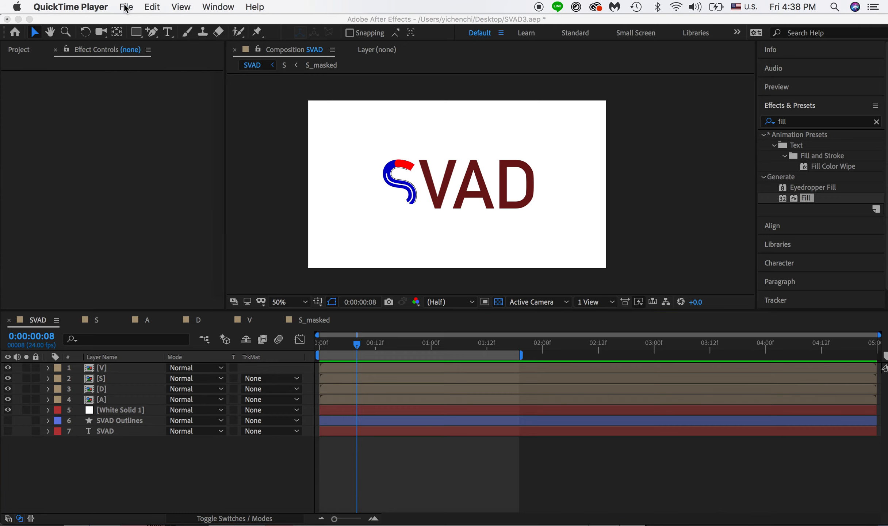